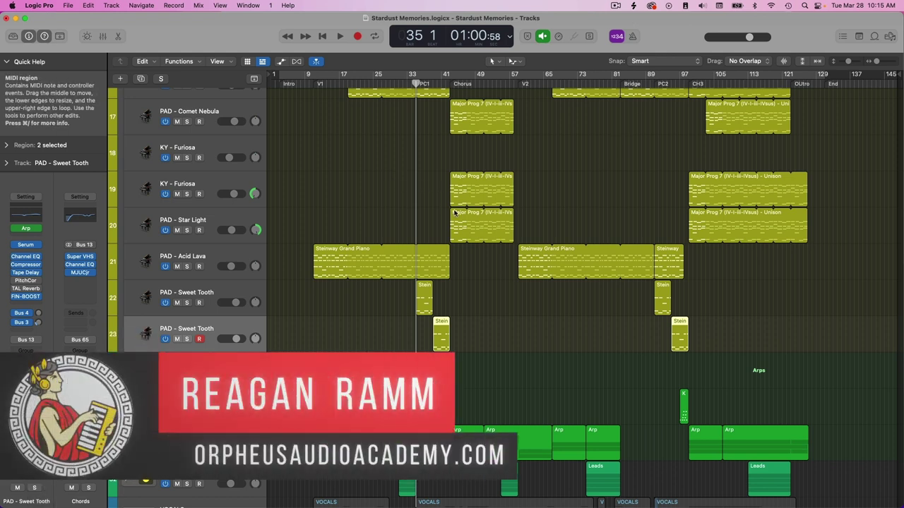
Step: Locate the pre-chorus regions on the Audio 1, PAD - Acid Lava, PAD - Sweet Tooth and KY - Blender tracks
scroll(449, 244, up, 4)
scroll(449, 244, up, 2)
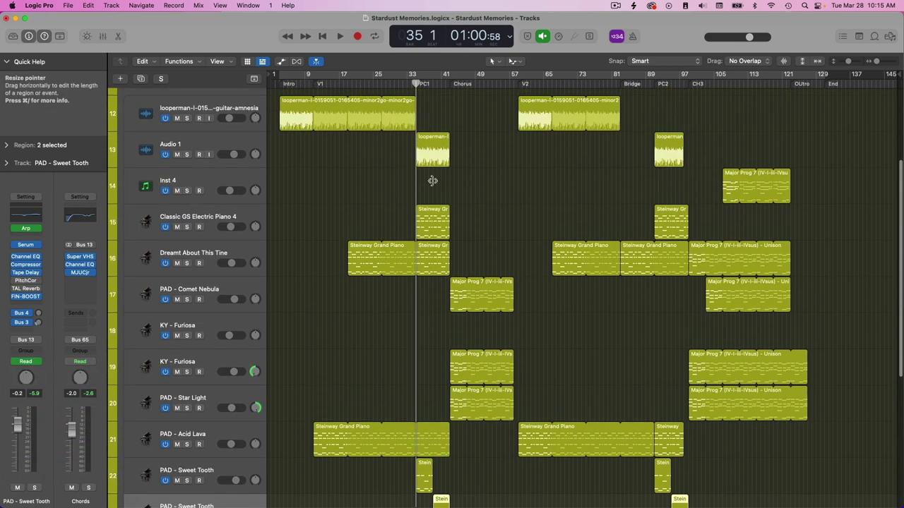
click(430, 146)
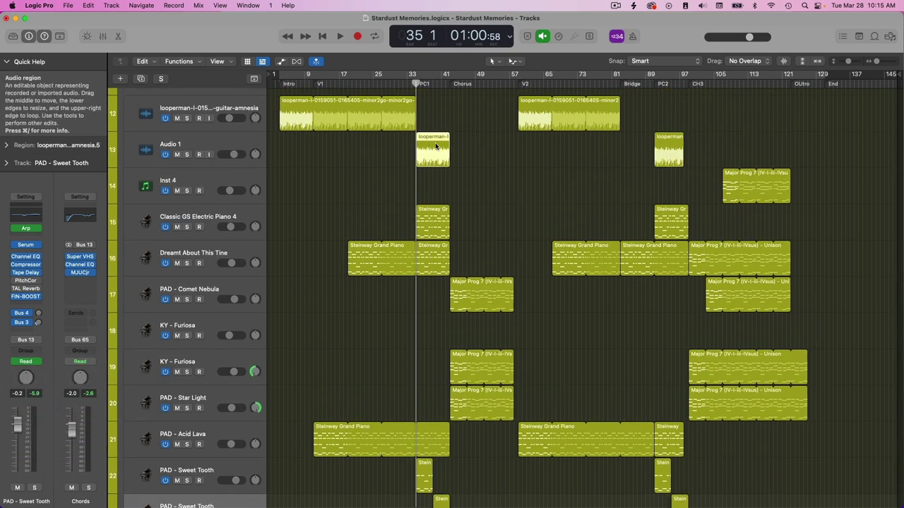
scroll(432, 283, down, 3)
click(434, 333)
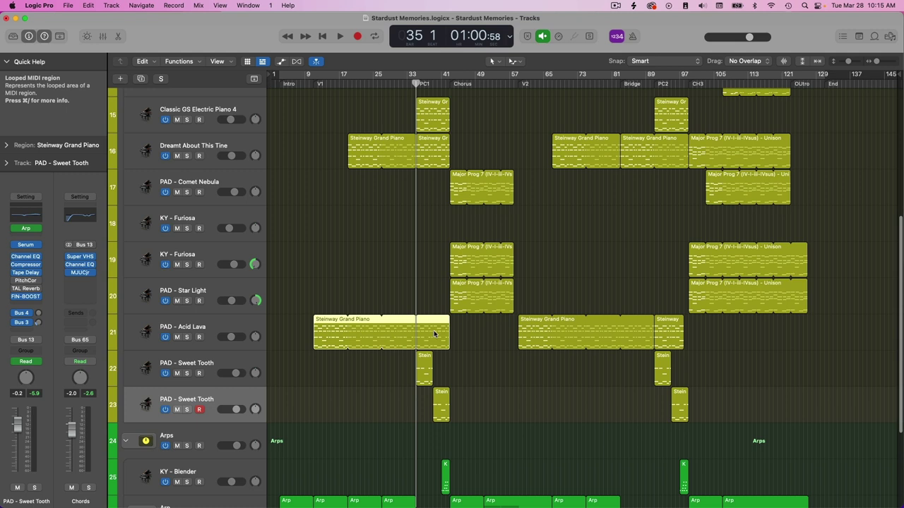
click(441, 406)
click(445, 477)
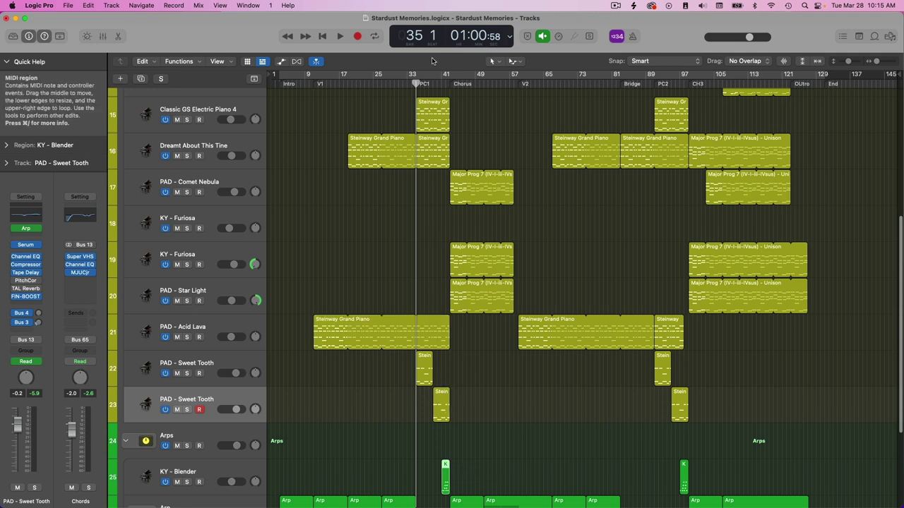
Step: Play the arrangement from bar 38 through the transition into the chorus
drag(417, 83, 428, 83)
scroll(494, 176, down, 4)
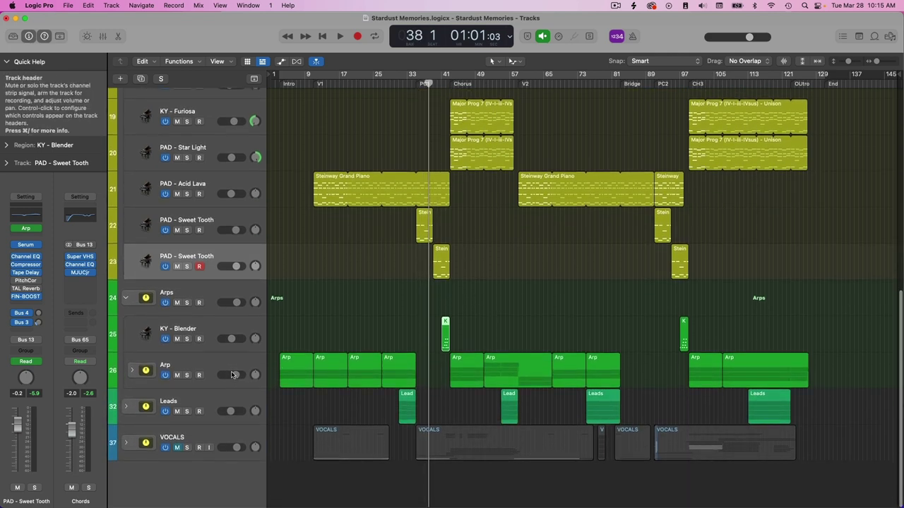
scroll(500, 246, up, 5)
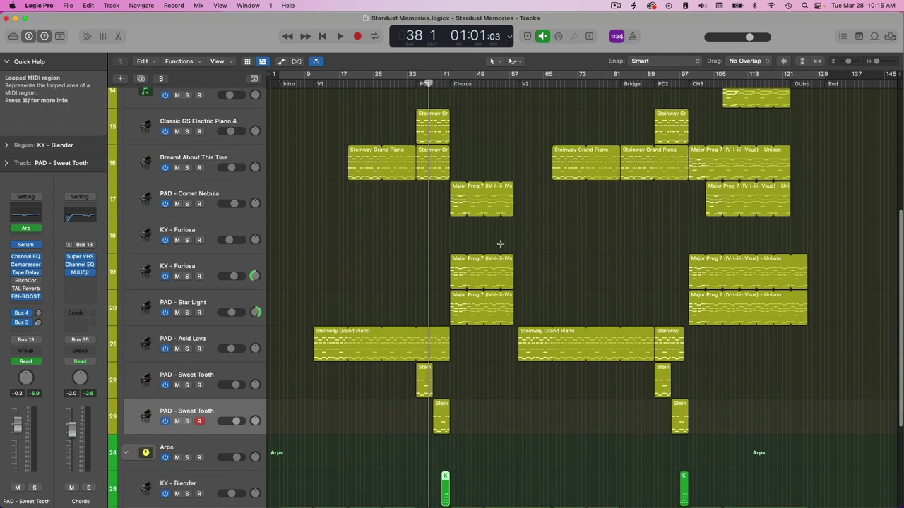
scroll(491, 246, down, 2)
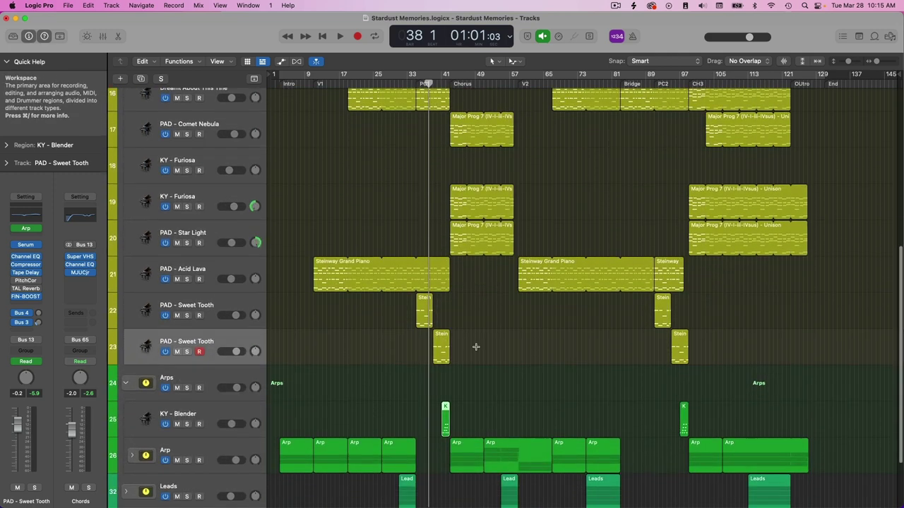
key(space)
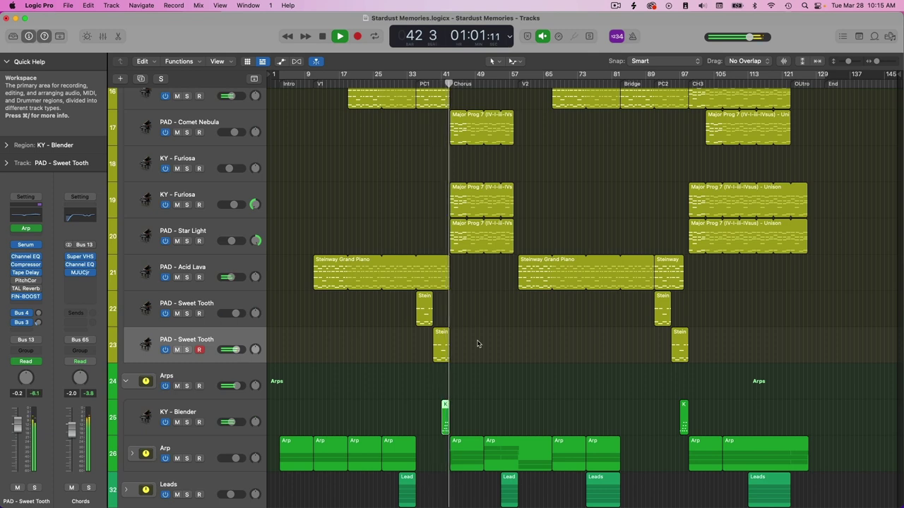
key(space)
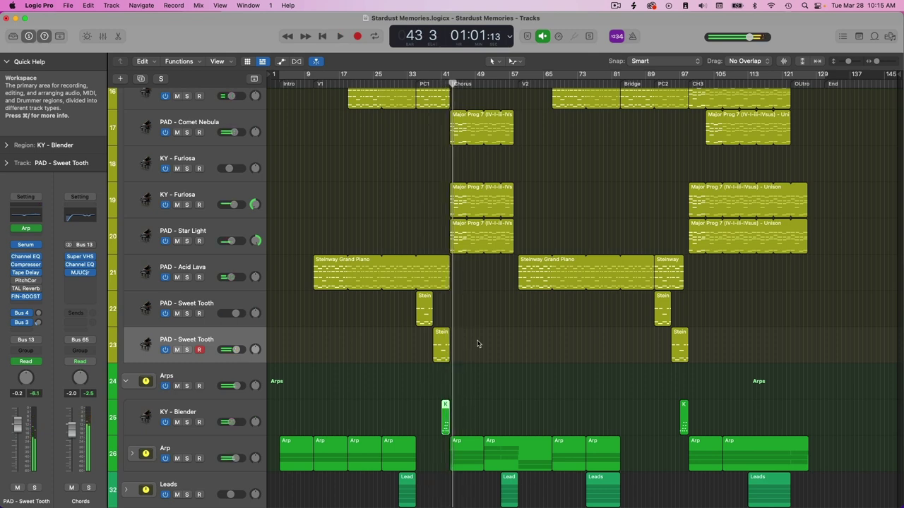
Step: Solo the Audio 1 guitar track and open its FIN-BOOST plug-in
scroll(230, 233, up, 6)
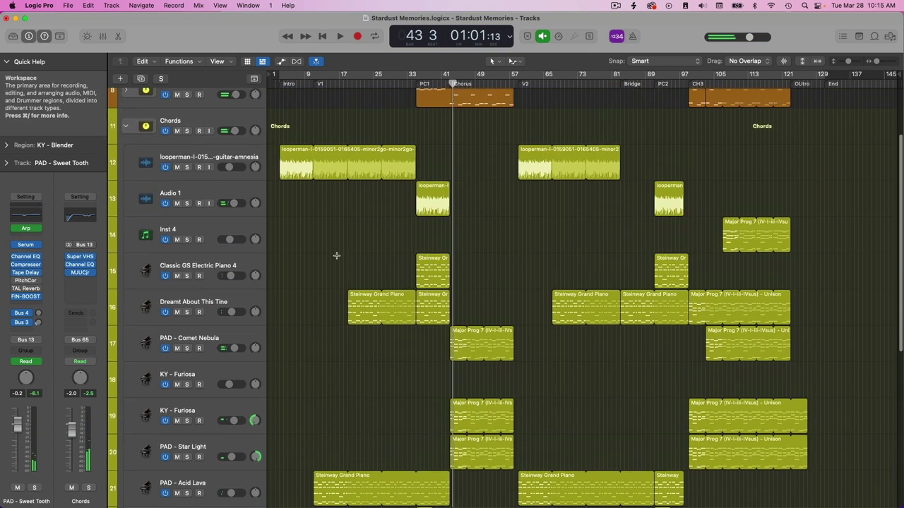
click(226, 186)
click(187, 204)
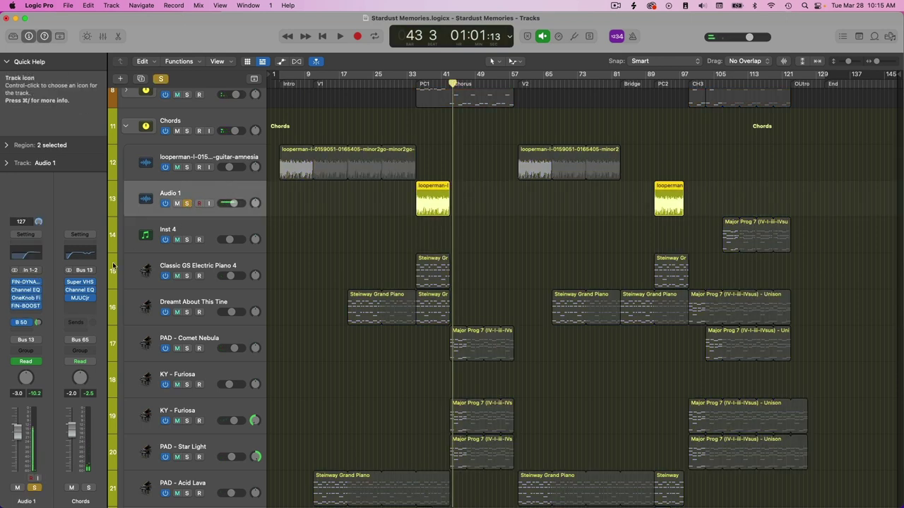
click(25, 306)
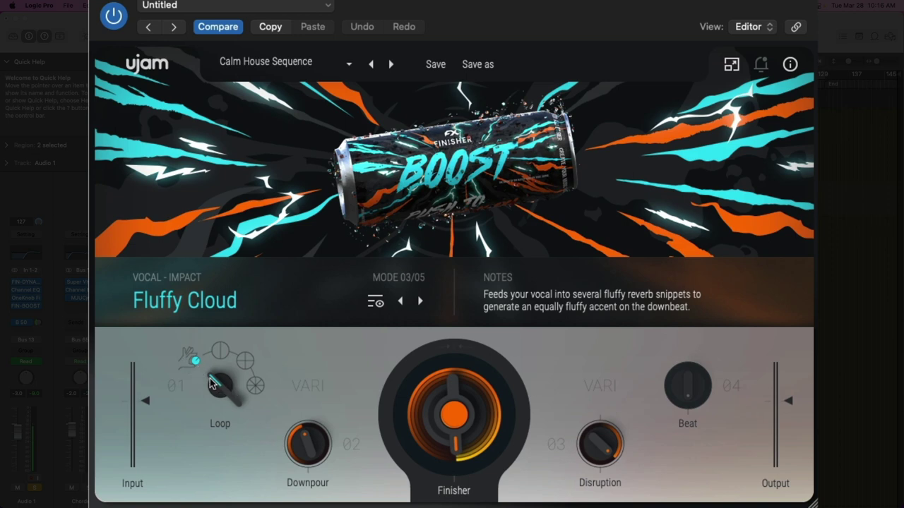
Step: Try the 2 Bars loop setting in the Fluffy Cloud mode and return it to Manual
click(220, 351)
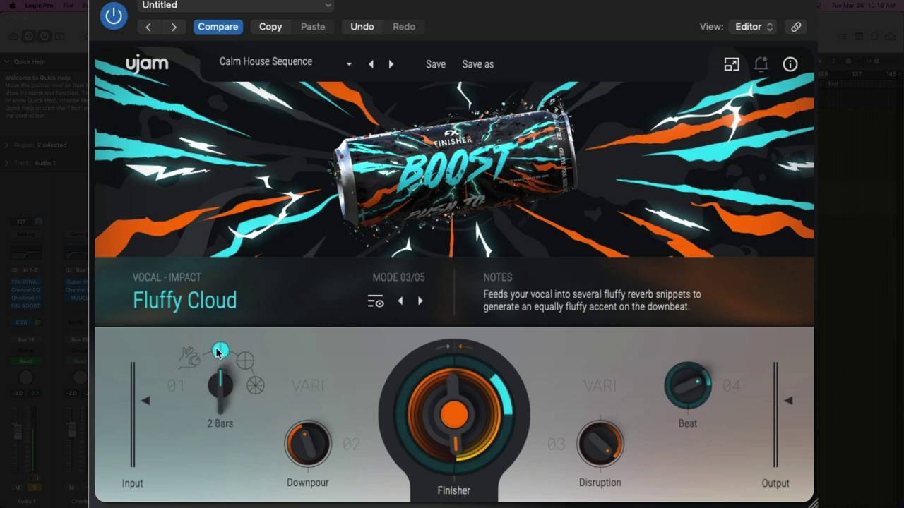
drag(215, 309, 215, 404)
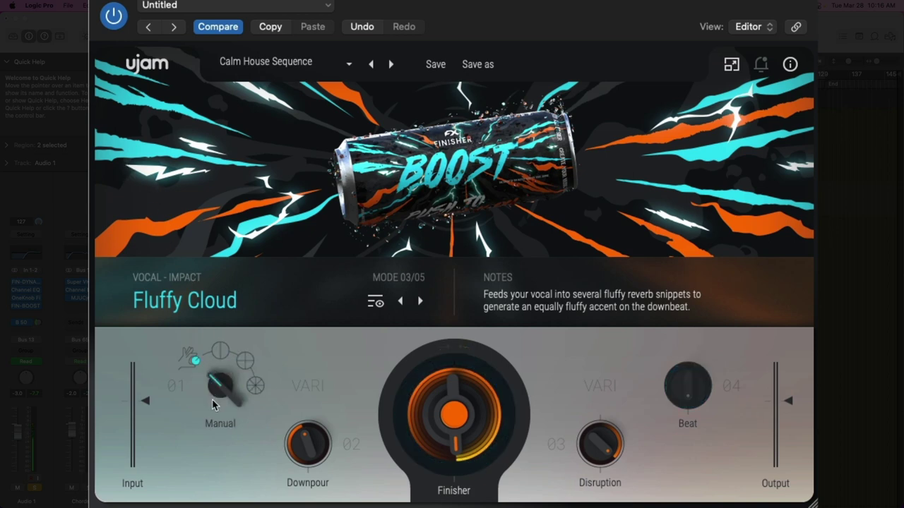
drag(216, 361, 202, 423)
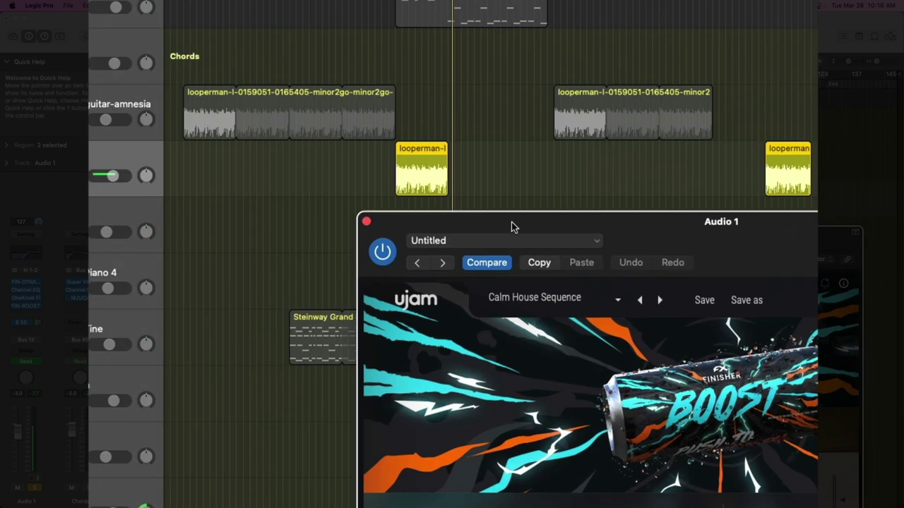
Step: Display track automation and examine the Finisher curve on Audio 1's first pre-chorus region beside the plug-in window
drag(511, 221, 314, 288)
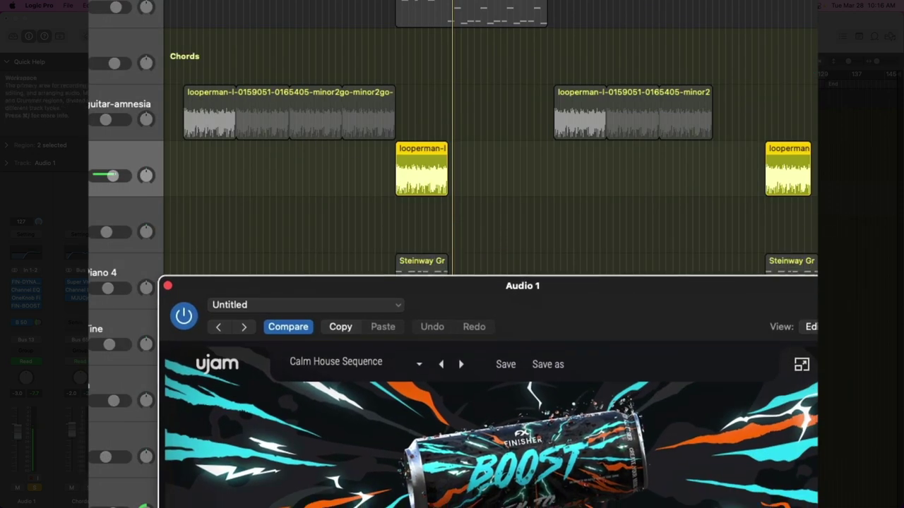
drag(395, 7, 452, 7)
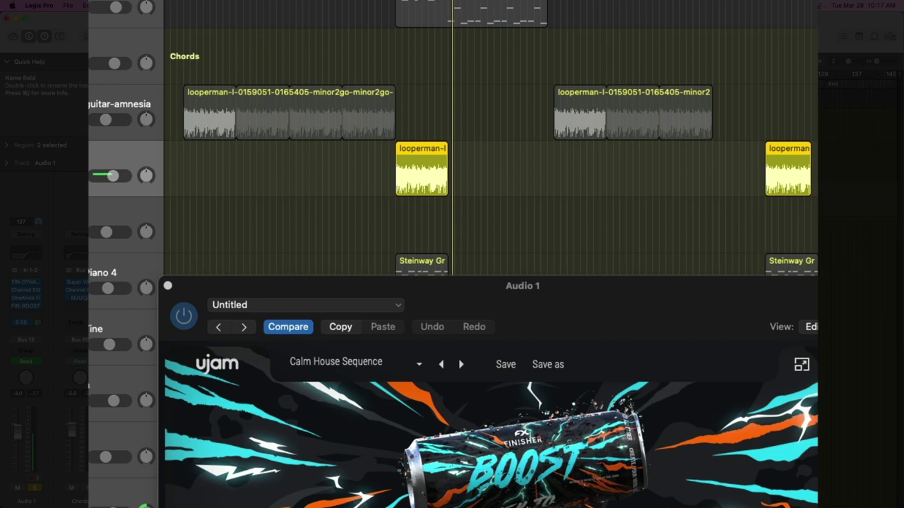
key(a)
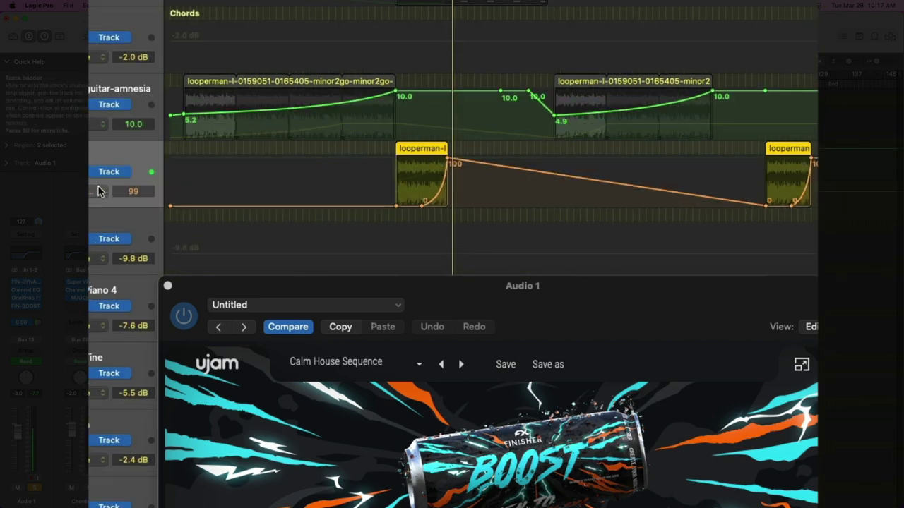
scroll(396, 7, up, 5)
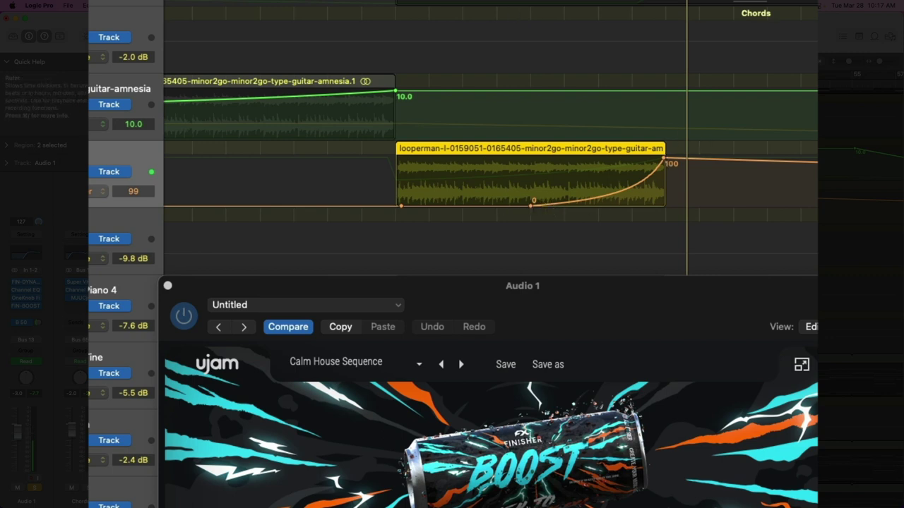
key(shift+Return)
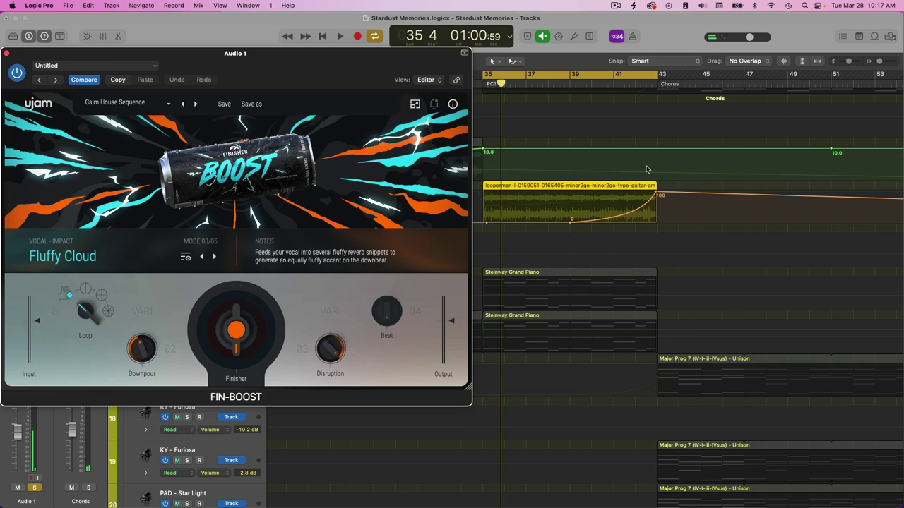
Step: Start the cycle range at bar 39 and play the soloed guitar's build-up
click(685, 235)
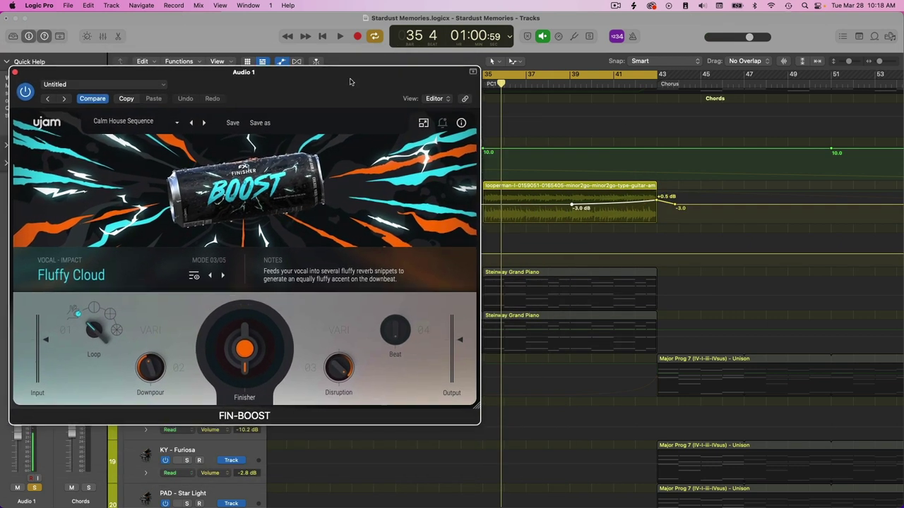
click(561, 76)
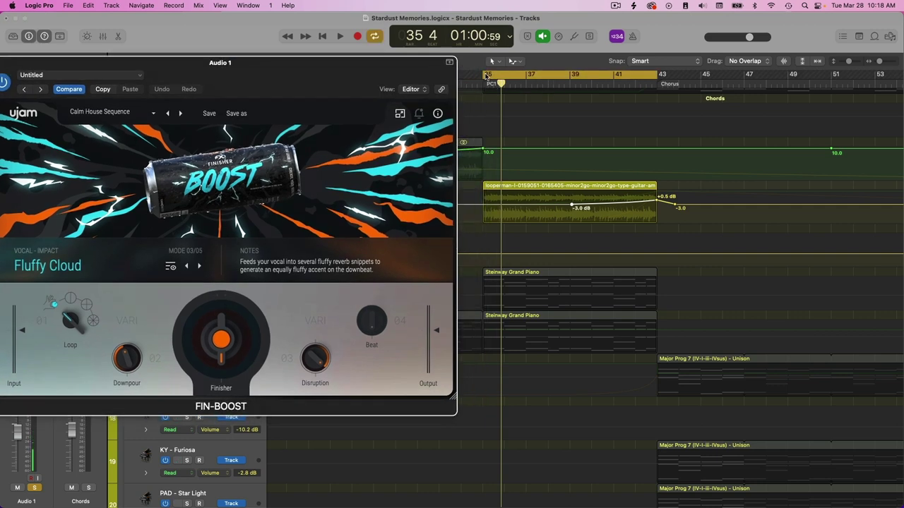
drag(486, 77, 571, 84)
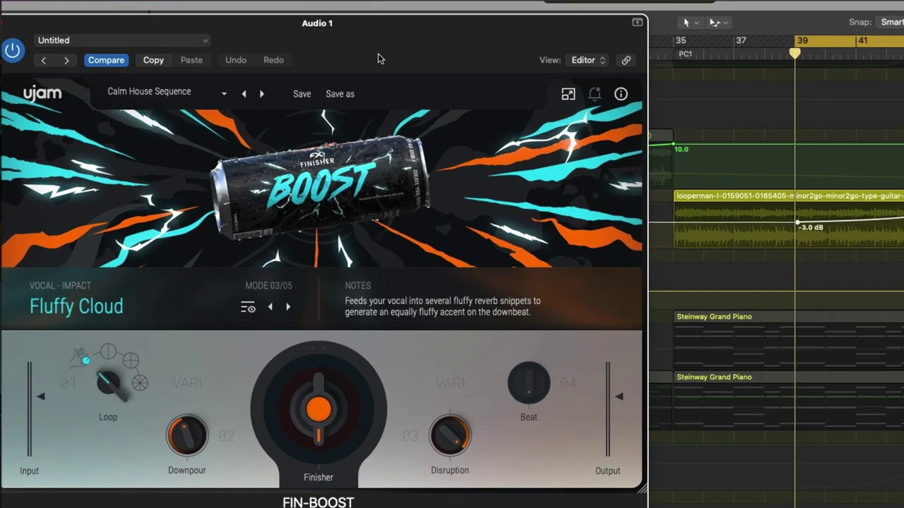
key(space)
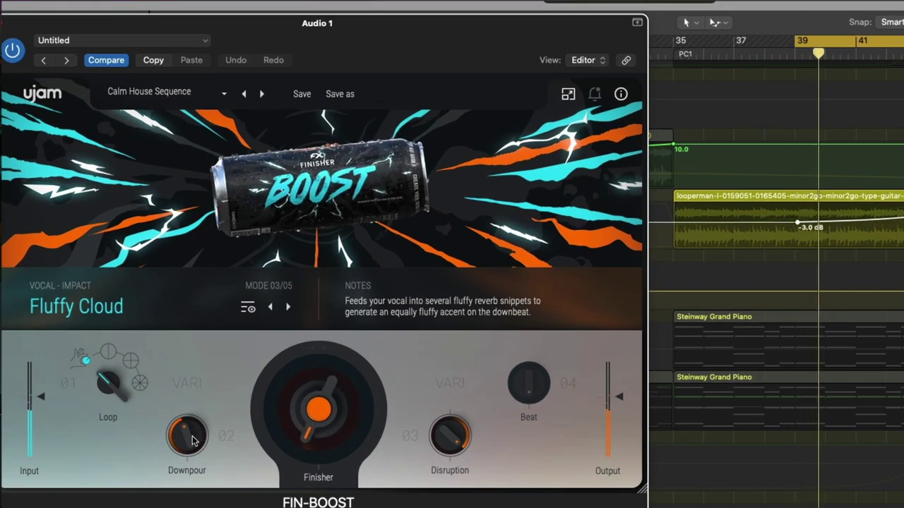
Step: Adjust the Downpour and Disruption amounts in the plug-in while auditioning the build-up, trying both at maximum
drag(192, 439, 199, 392)
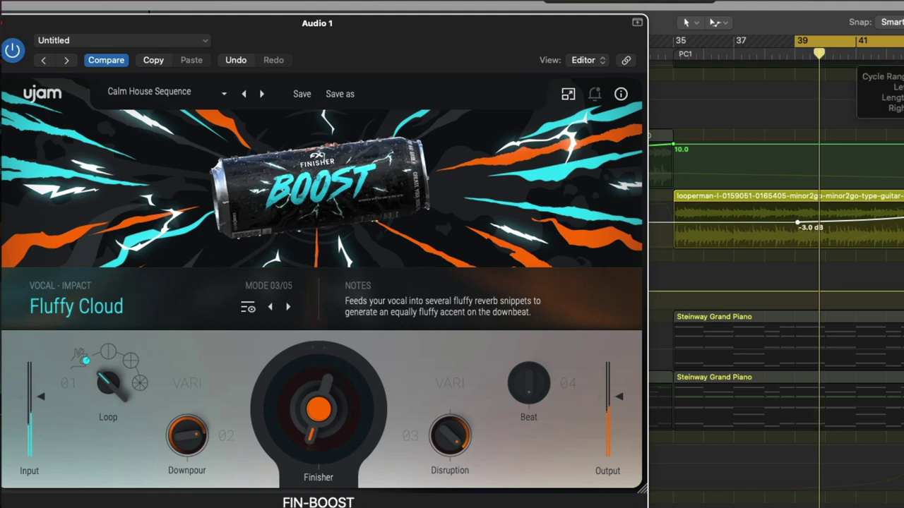
drag(187, 436, 196, 370)
drag(466, 436, 460, 410)
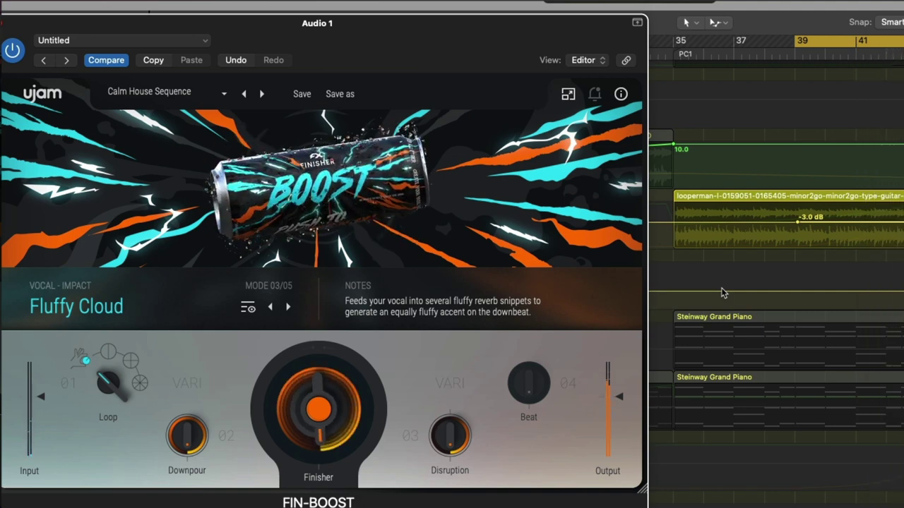
drag(452, 437, 449, 428)
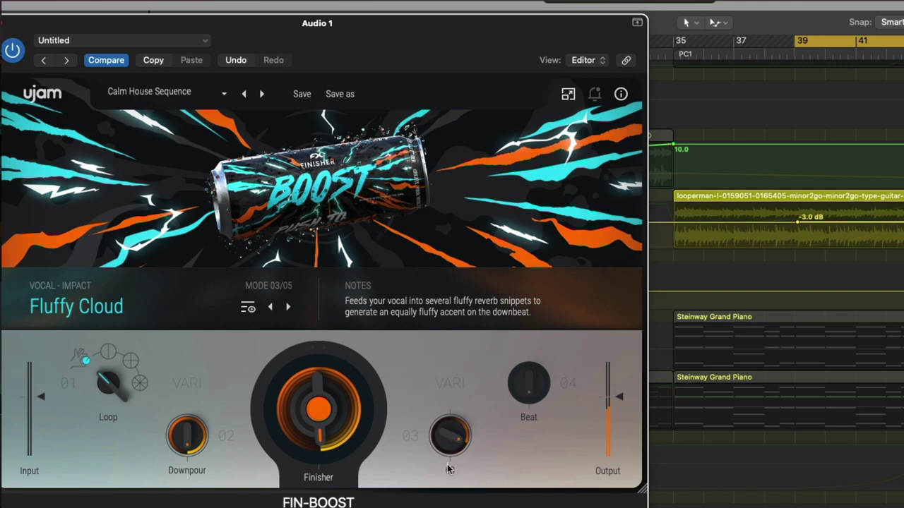
drag(187, 456, 188, 463)
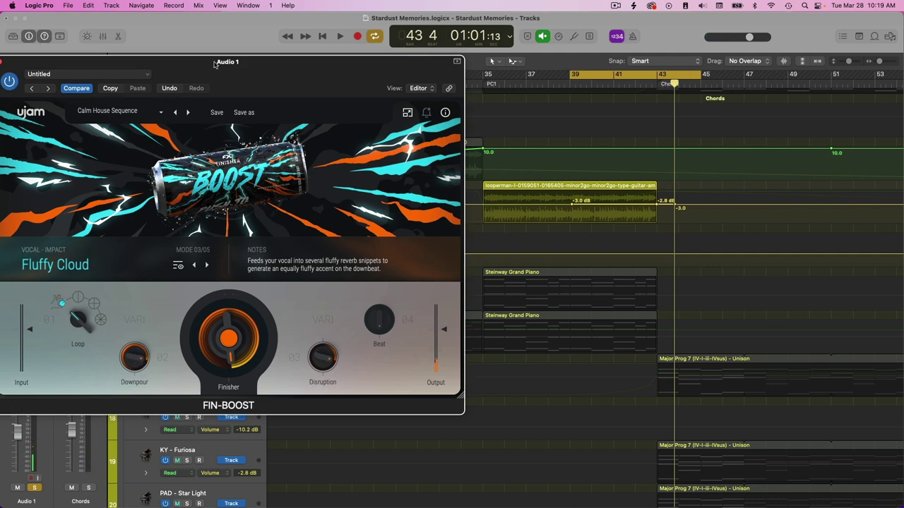
Step: Show the FIN-BOOST Finisher automation on Audio 1 and reshape its rising curve between bars 39 and 43
drag(214, 64, 312, 356)
click(216, 213)
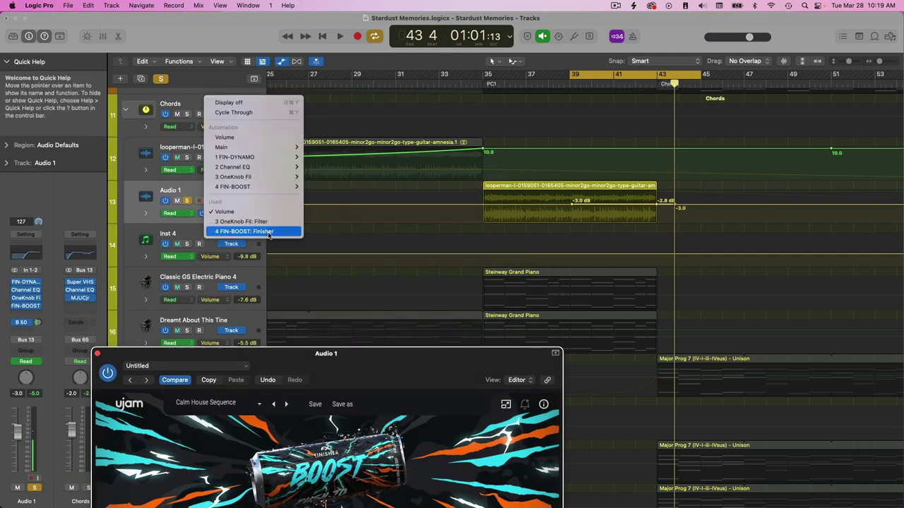
click(267, 231)
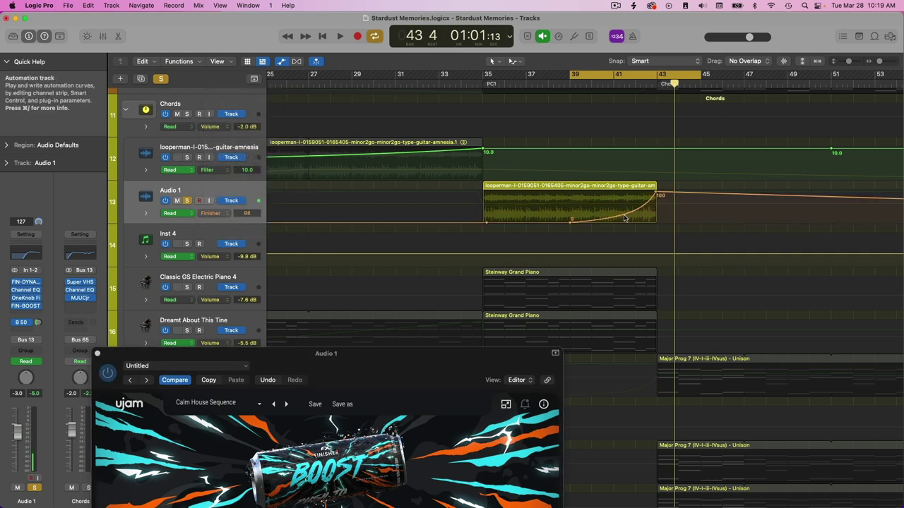
drag(628, 211, 622, 205)
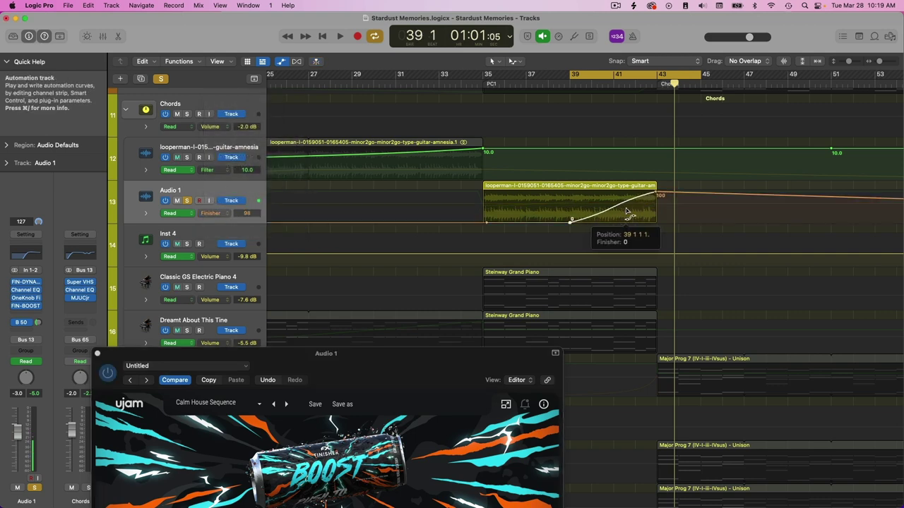
Step: Play the cycled build-up with the whole FIN-BOOST window in view, and close the plug-in
key(space)
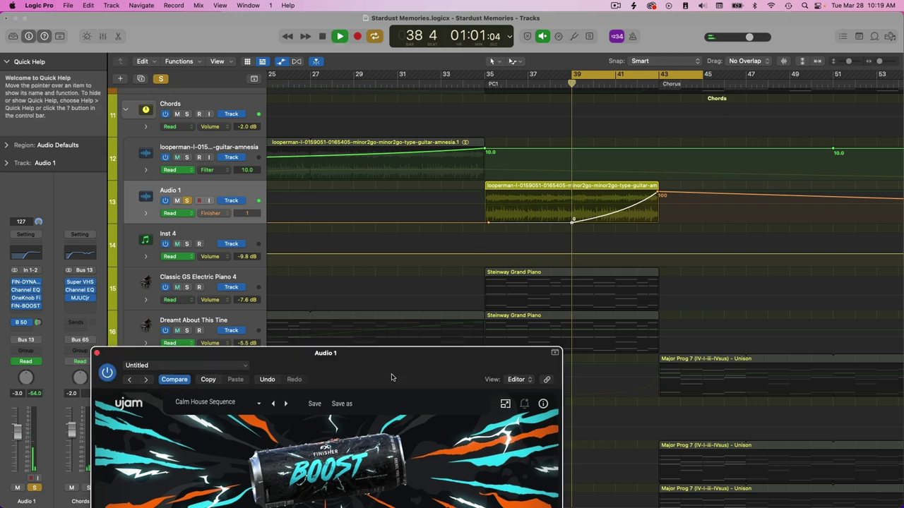
drag(392, 379, 321, 167)
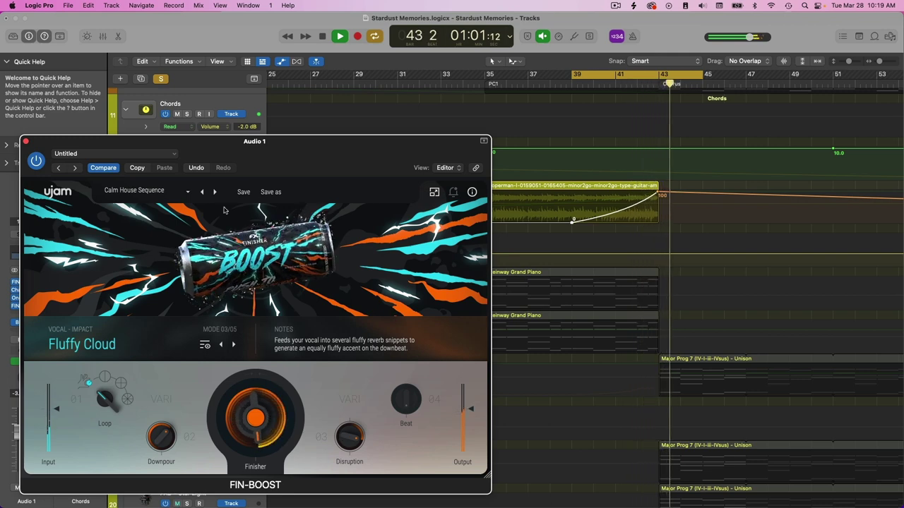
drag(293, 164, 390, 164)
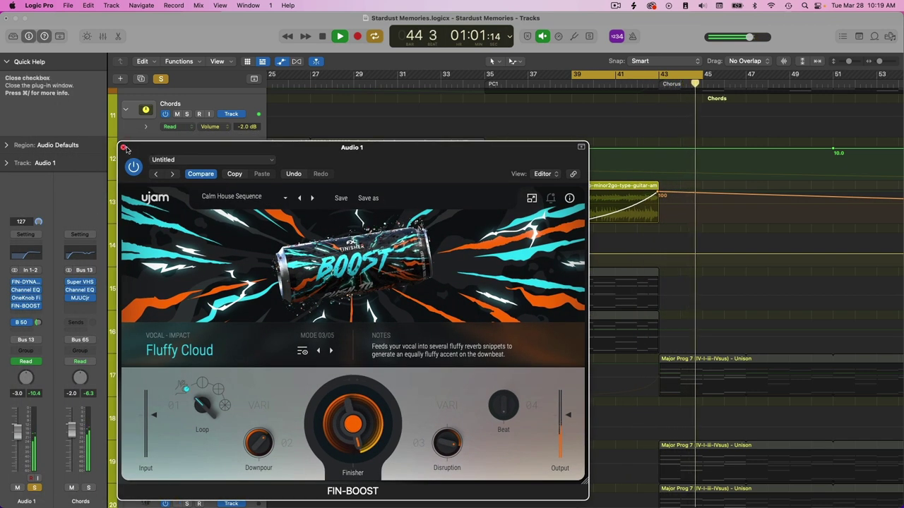
key(super+w)
key(space)
Step: Open FIN-BOOST on the PAD - Acid Lava track and show its Finisher automation in the track lane
scroll(530, 214, down, 10)
click(227, 258)
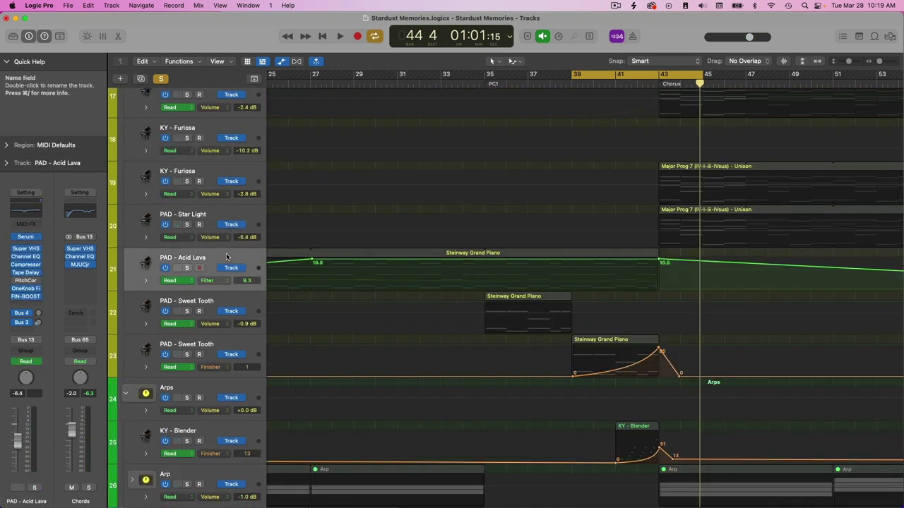
click(25, 296)
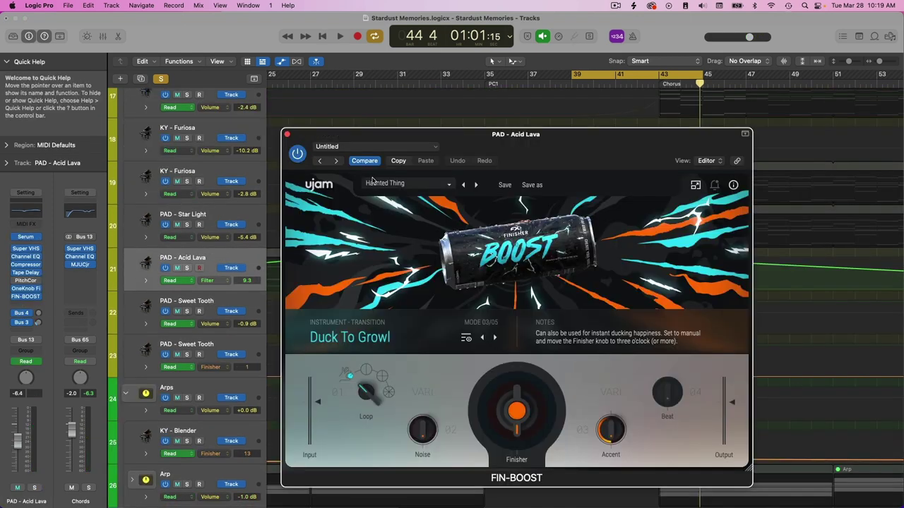
drag(515, 133, 385, 413)
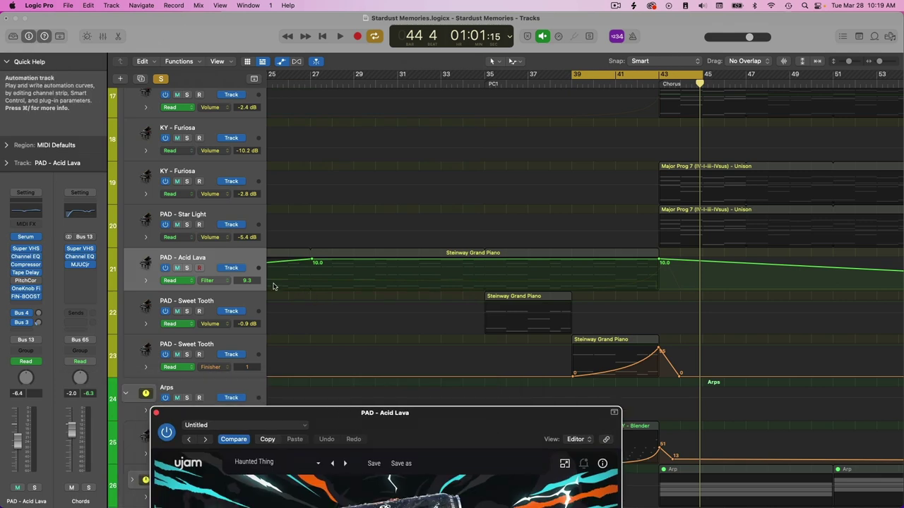
click(223, 281)
click(420, 294)
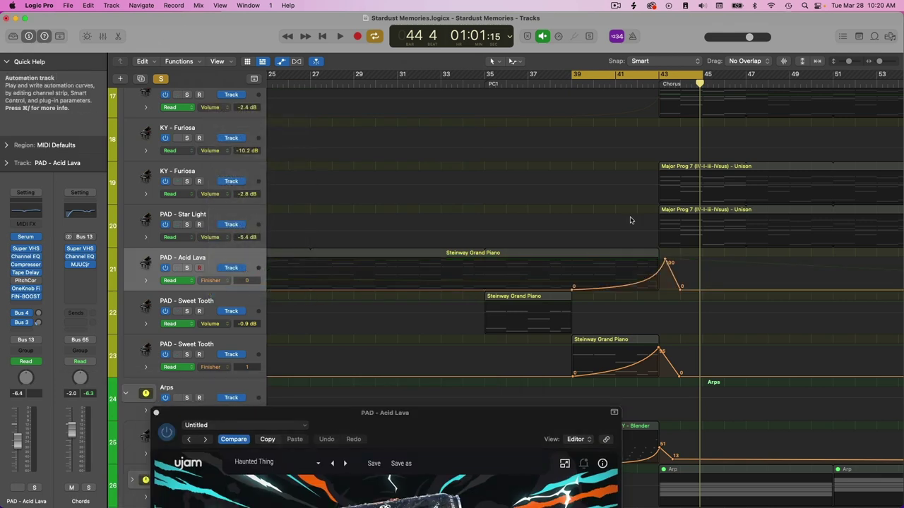
Step: Play the soloed PAD - Acid Lava build-up from bar 39 into the chorus with the FIN-BOOST window in view
click(569, 90)
drag(384, 413, 208, 188)
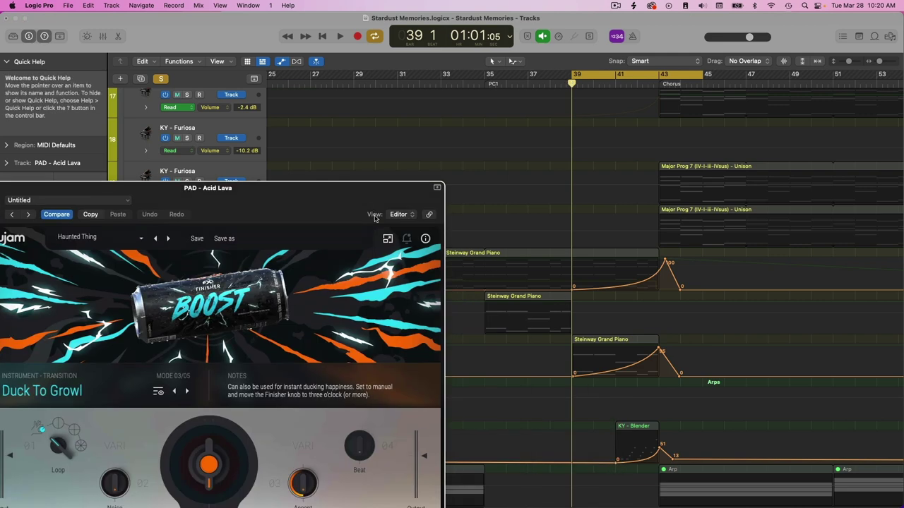
click(526, 84)
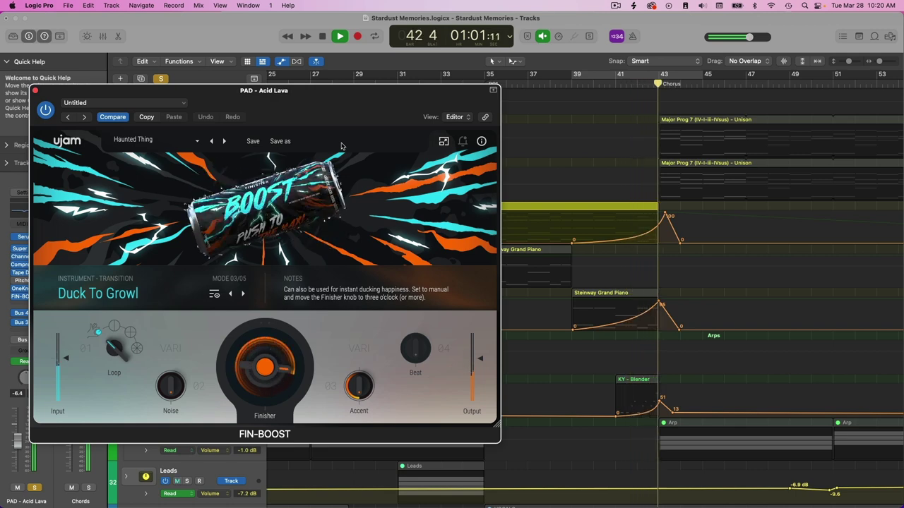
key(space)
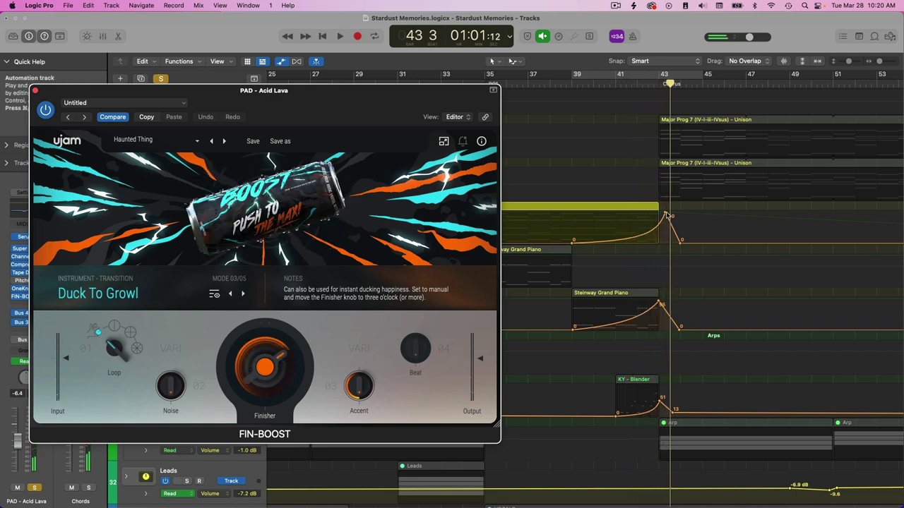
Step: Move Acid Lava's Finisher peak to bar 43, bend the rising curve upward, and set Noise to 46 in FIN-BOOST
drag(666, 215, 659, 213)
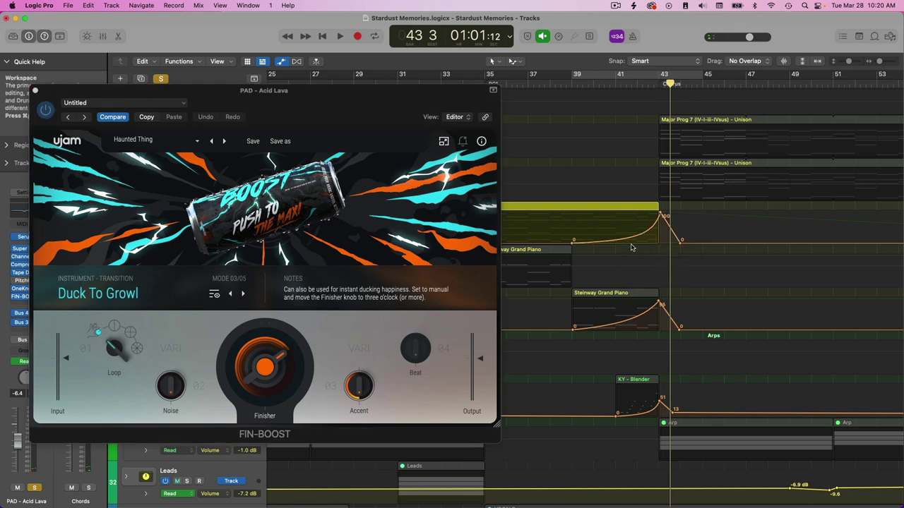
drag(633, 241, 606, 219)
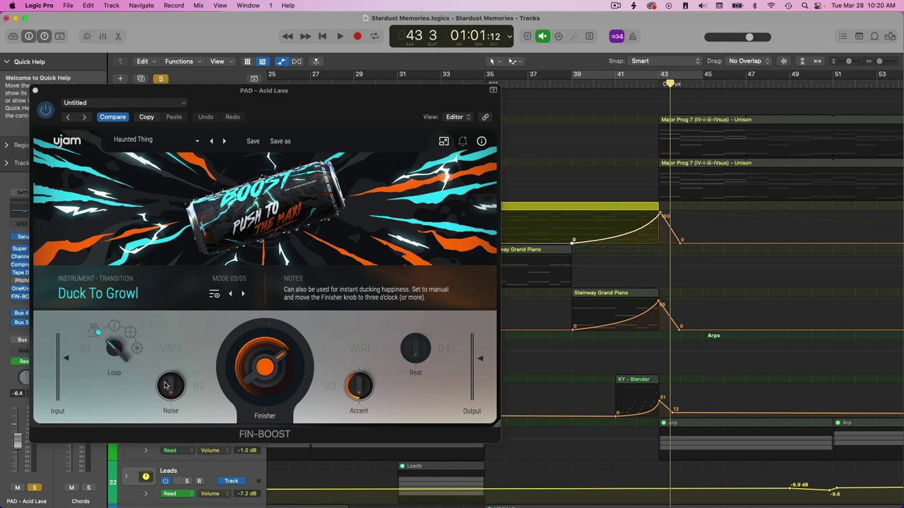
drag(165, 385, 170, 373)
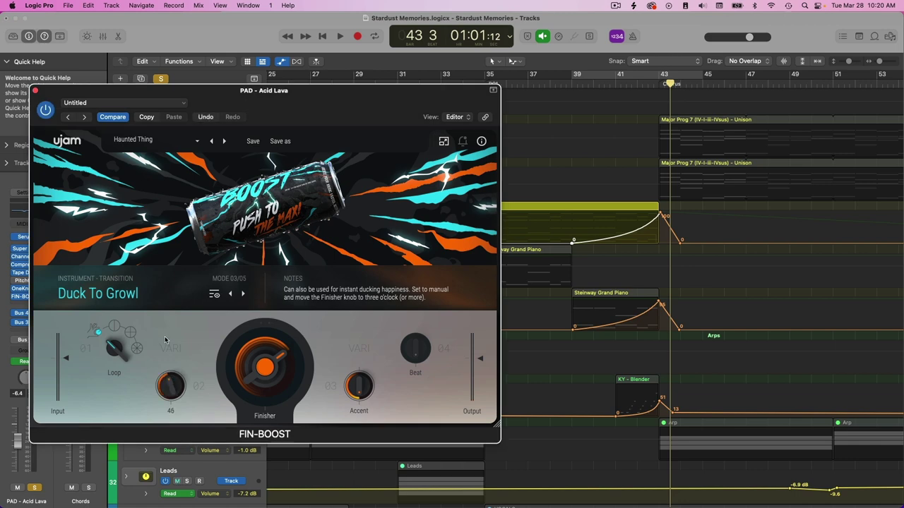
Step: Audition the adjusted Acid Lava build-up from bar 39 and close its plug-in window
double_click(568, 82)
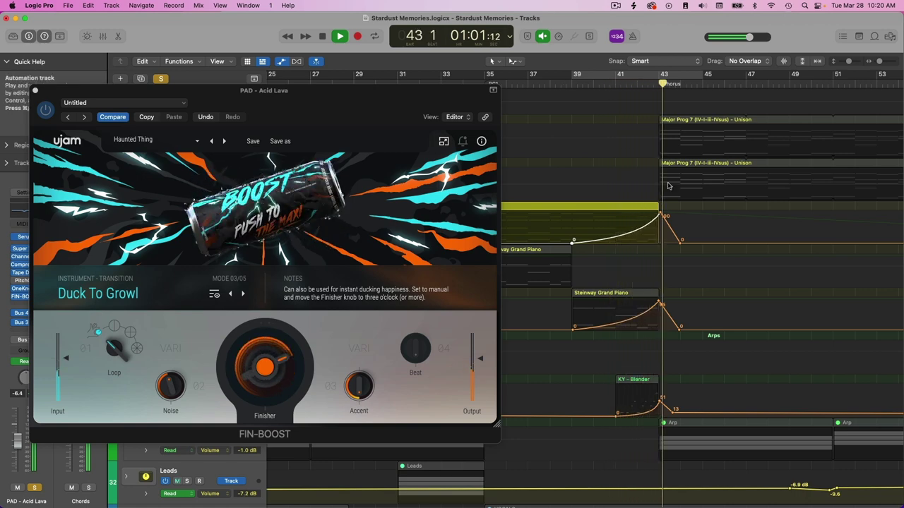
key(space)
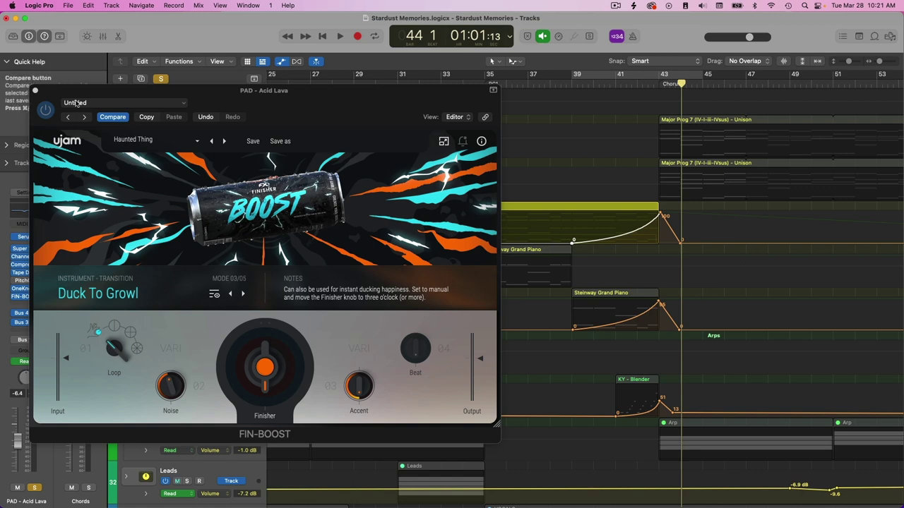
click(36, 92)
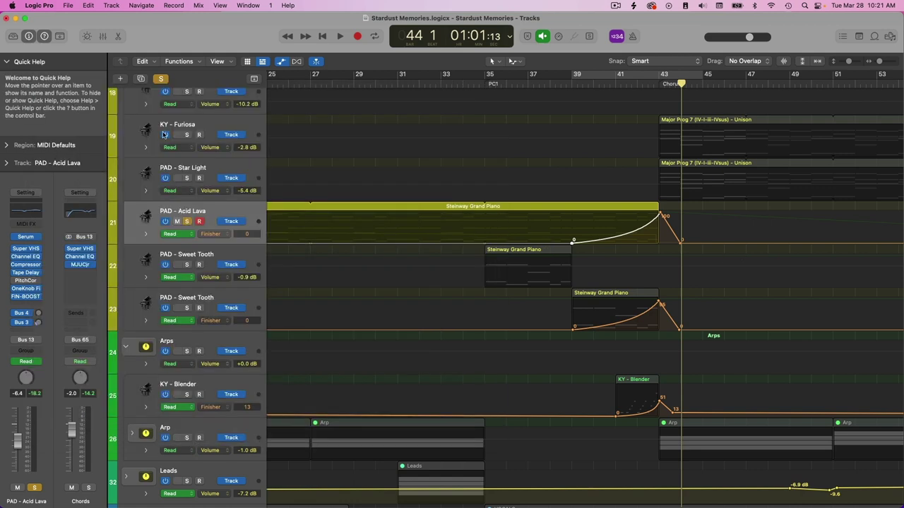
Step: Return the playhead to bar 39 and open FIN-BOOST on the second PAD - Sweet Tooth track, keeping its automation in view
key(comma)
key(comma)
key(comma)
key(comma)
key(comma)
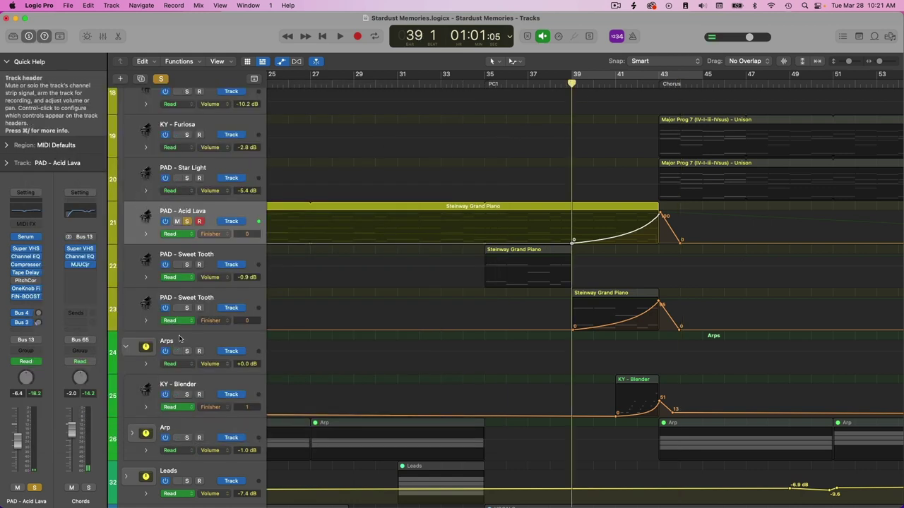
click(243, 298)
click(25, 296)
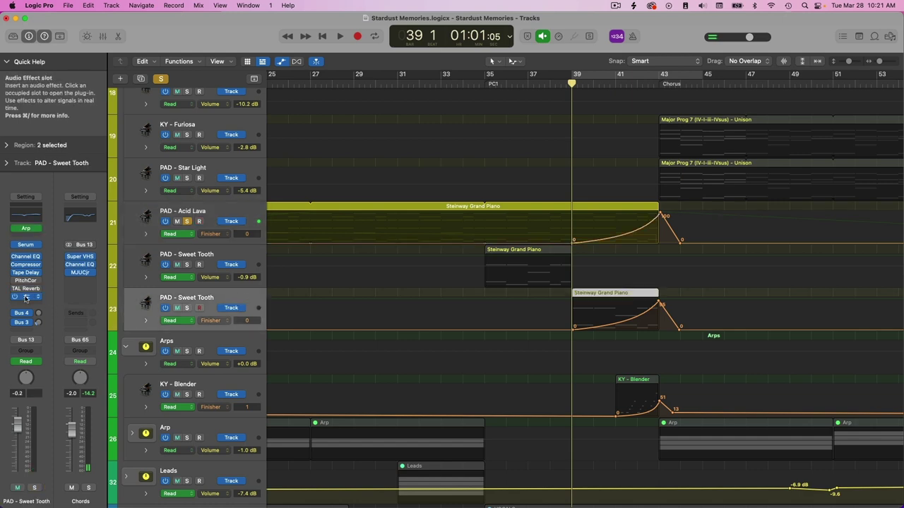
drag(549, 149, 373, 65)
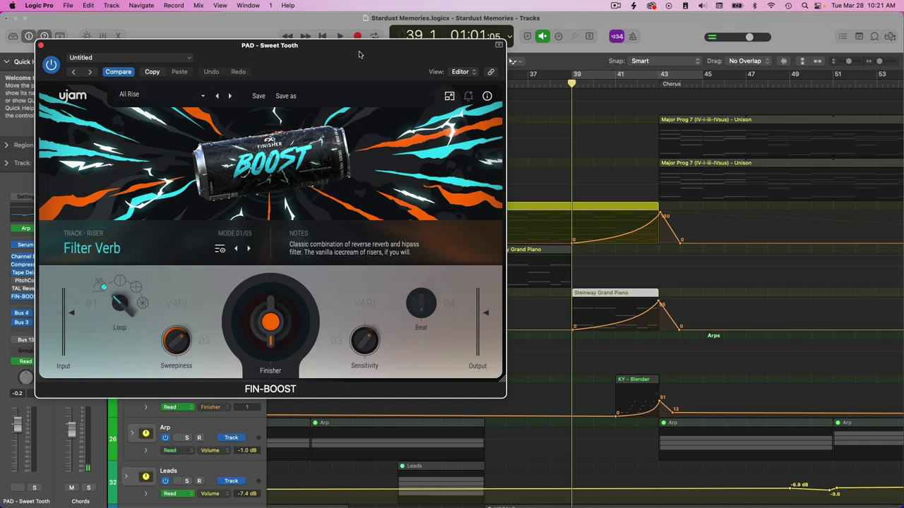
drag(358, 54, 315, 72)
Step: Play the soloed Sweet Tooth build-up from bar 39 past the chorus start, and close the plug-in
click(563, 81)
key(space)
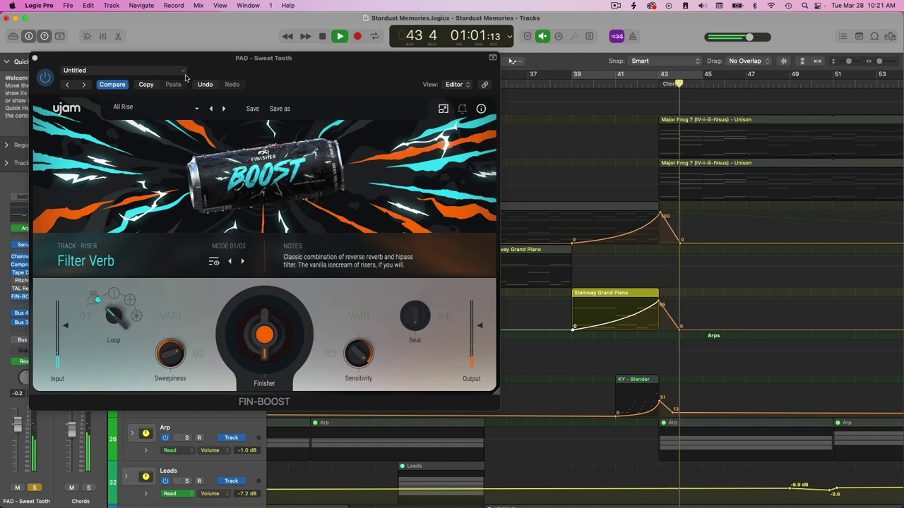
click(34, 58)
key(space)
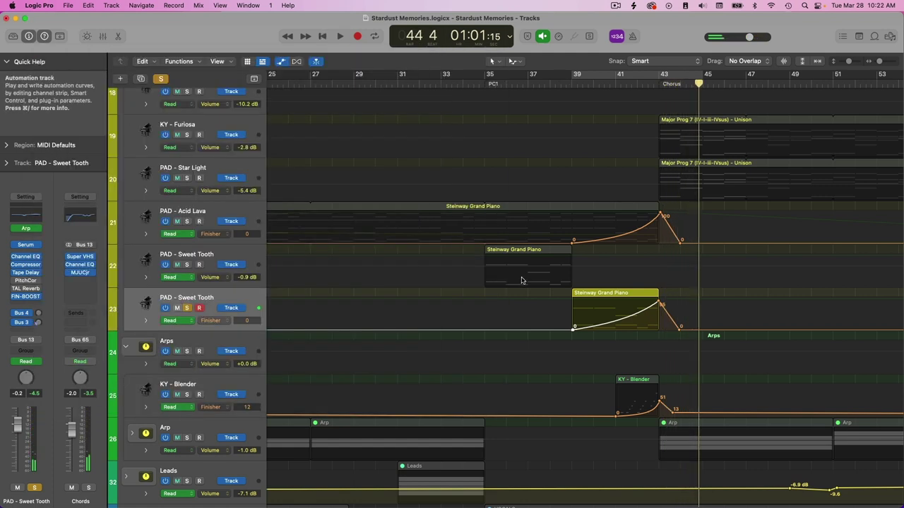
Step: Open FIN-BOOST on the KY - Blender track, solo the track and place the playhead at bar 41
scroll(407, 328, down, 2)
scroll(406, 328, down, 1)
click(215, 365)
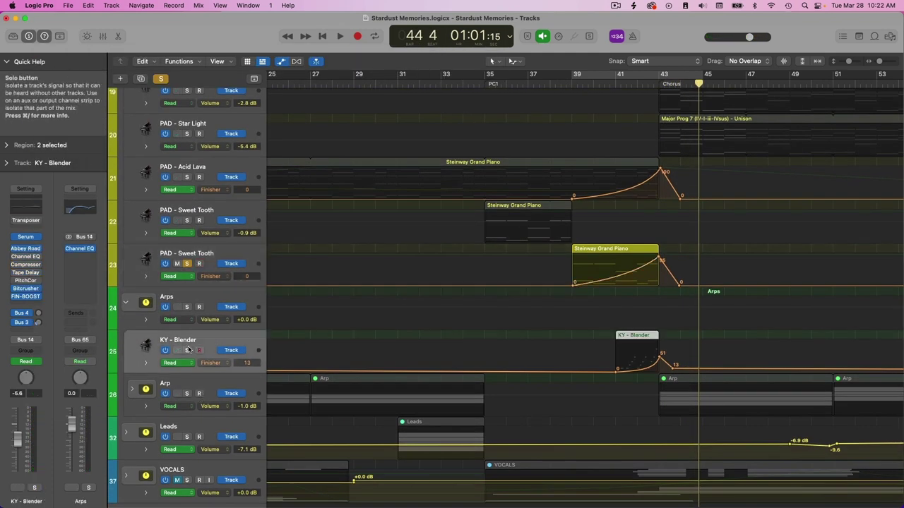
click(25, 297)
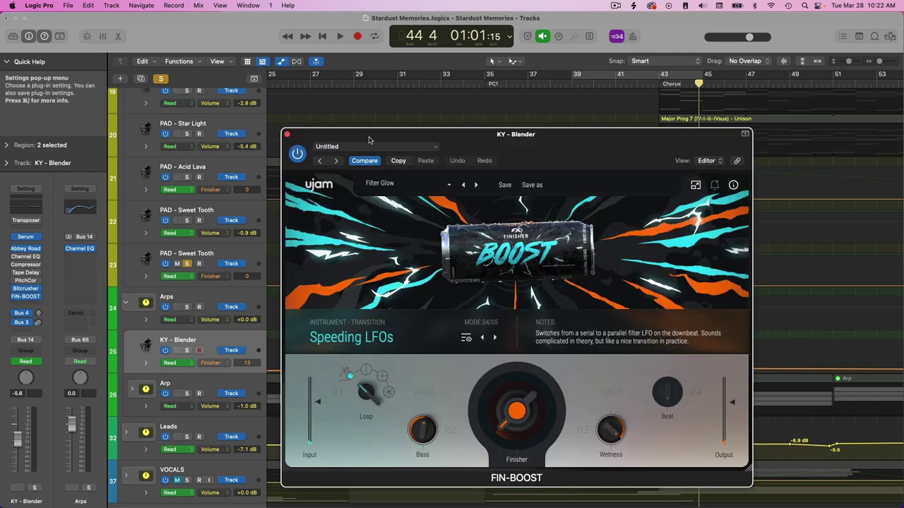
drag(547, 151, 347, 108)
click(615, 86)
click(187, 359)
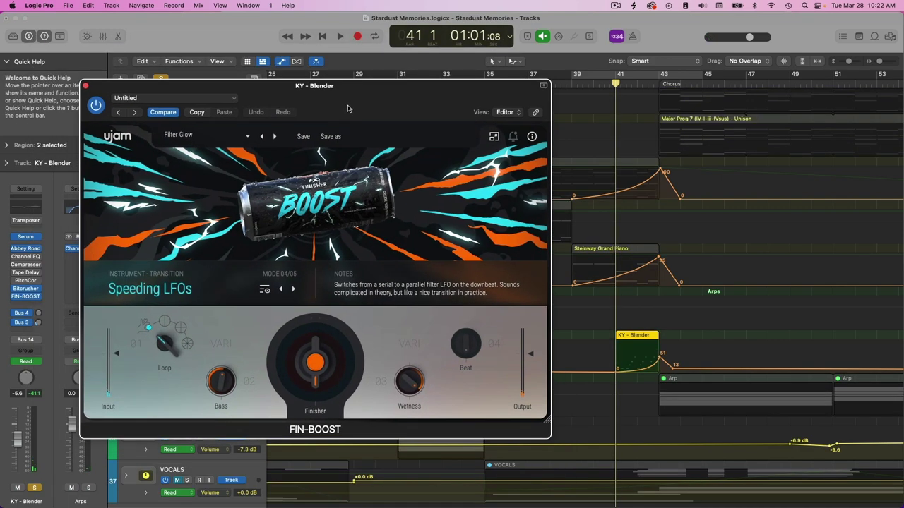
Step: Raise KY - Blender's Finisher peak at bar 43 to 81 and audition the build-up from bar 41
drag(659, 361, 605, 341)
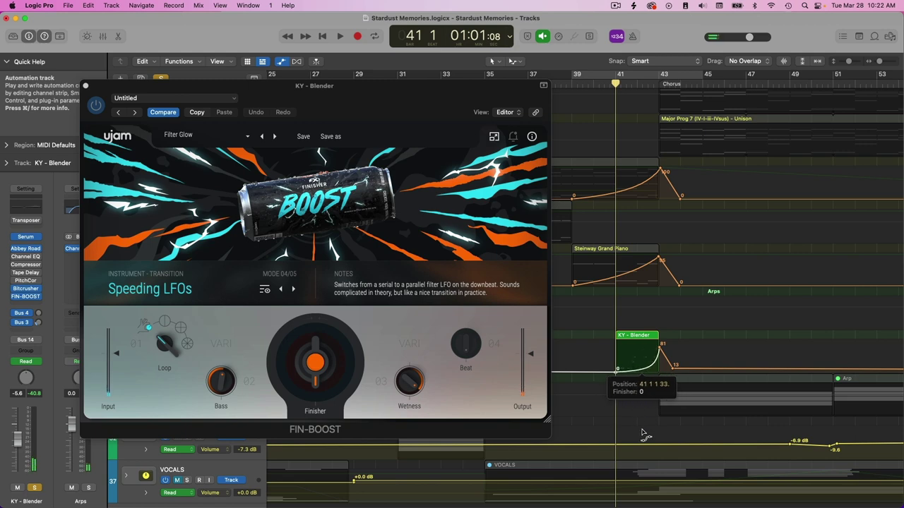
key(space)
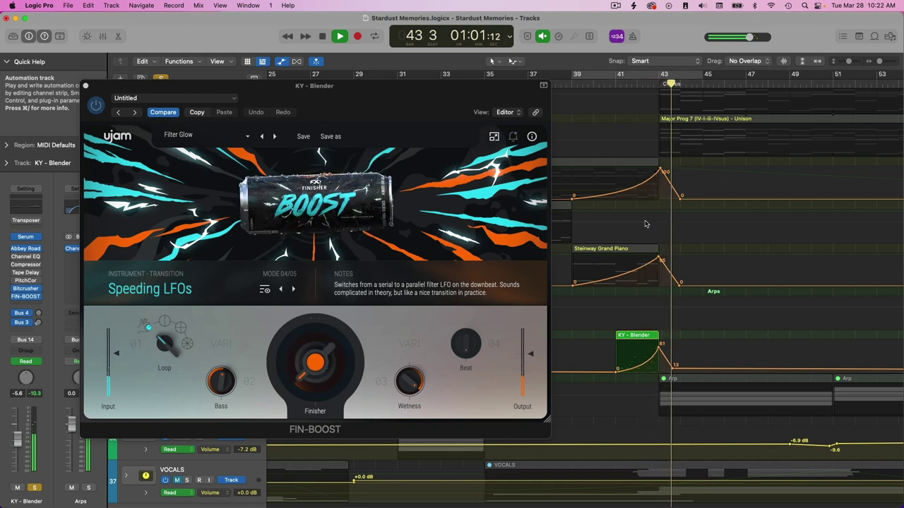
double_click(618, 84)
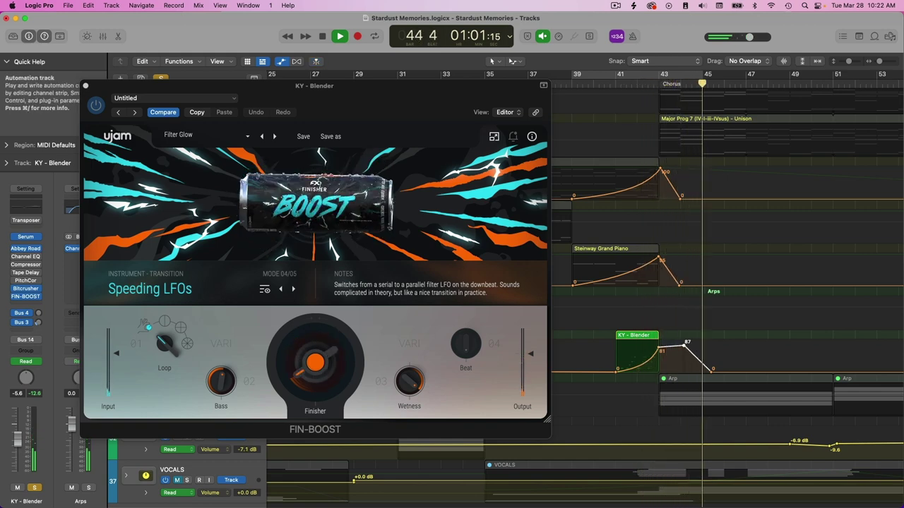
Step: Lower the Finisher point near bar 44 to 53 on KY - Blender's falling curve, and close the plug-in
drag(685, 344, 680, 354)
key(space)
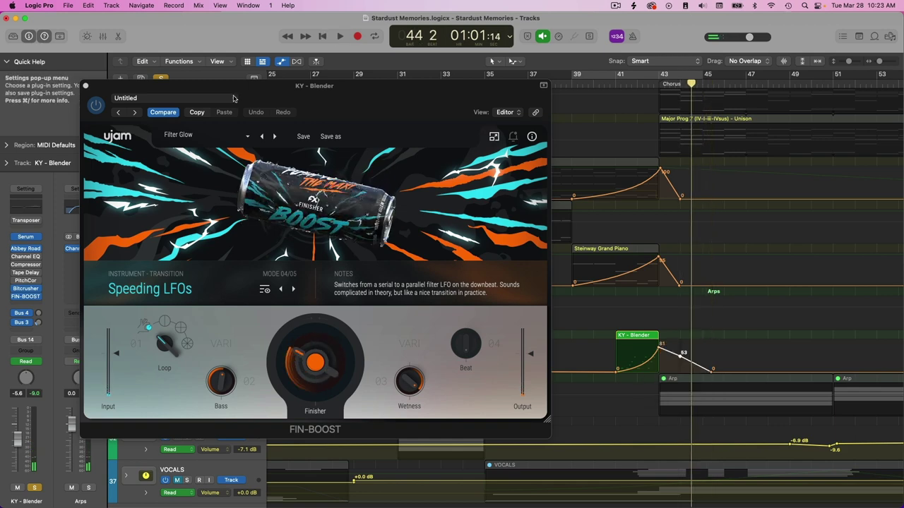
click(85, 86)
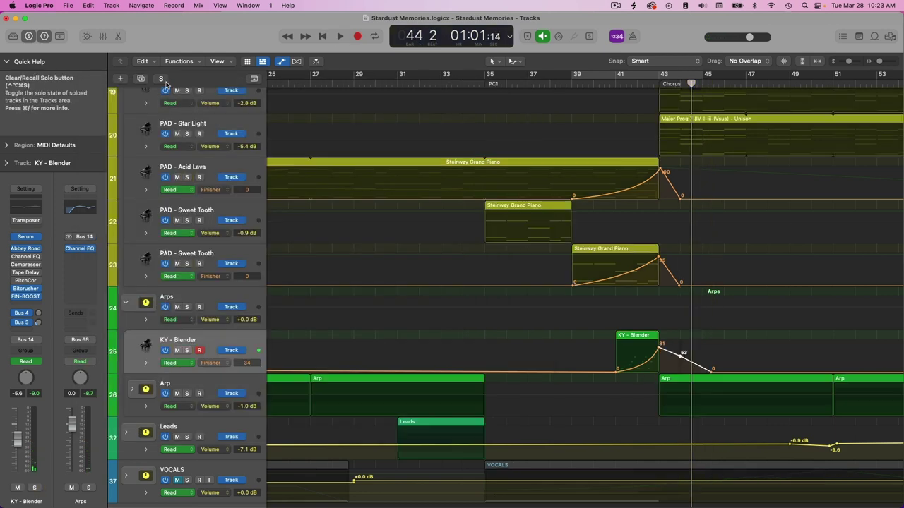
Step: Play the full unsoloed mix from the PC1 marker at bar 35
click(561, 83)
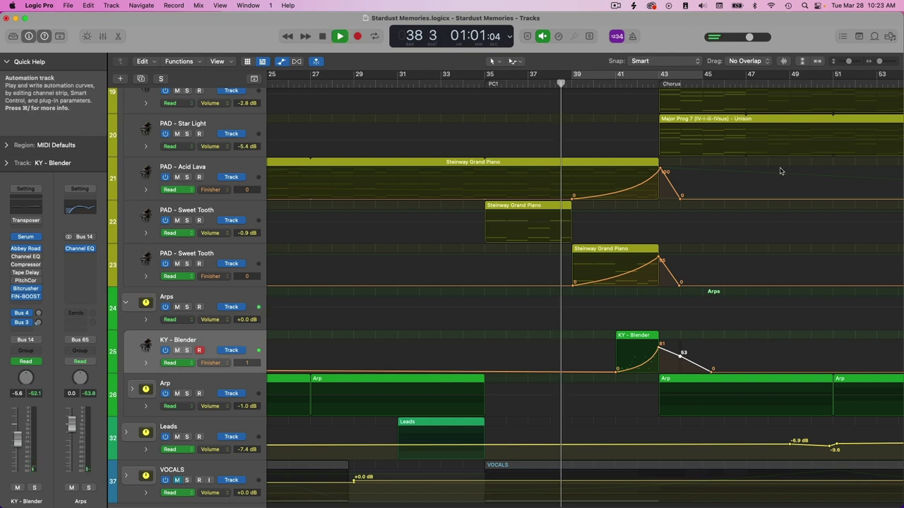
key(space)
click(484, 83)
drag(479, 83, 487, 83)
key(space)
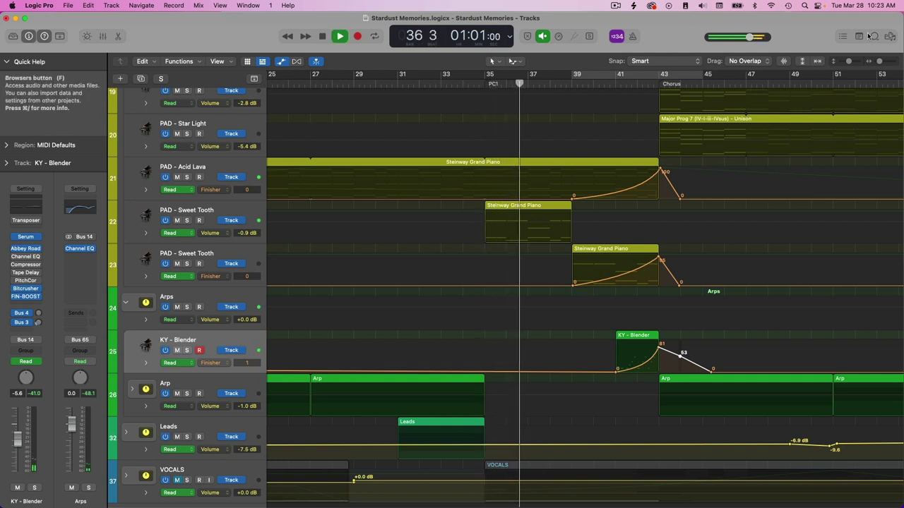
Step: Hide the track automation and shrink the track heights to show the whole arrangement while playing into the chorus
key(a)
drag(850, 61, 844, 62)
scroll(758, 156, right, 3)
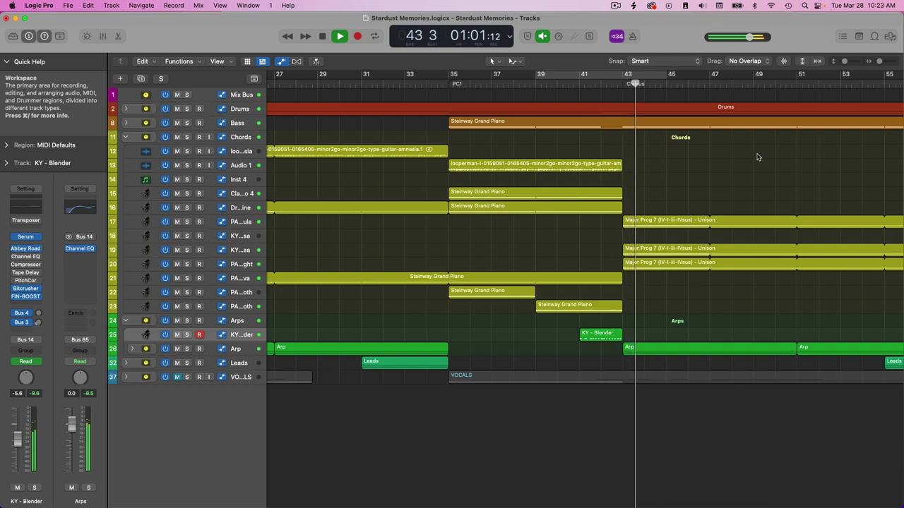
key(space)
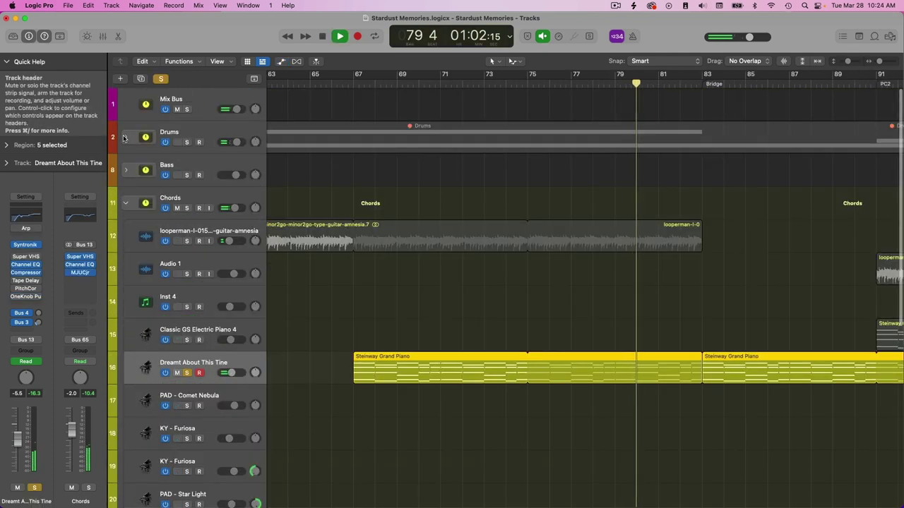
Step: Expand the Drums stack, solo and select Circuits 3, and audition it around bar 79
click(125, 137)
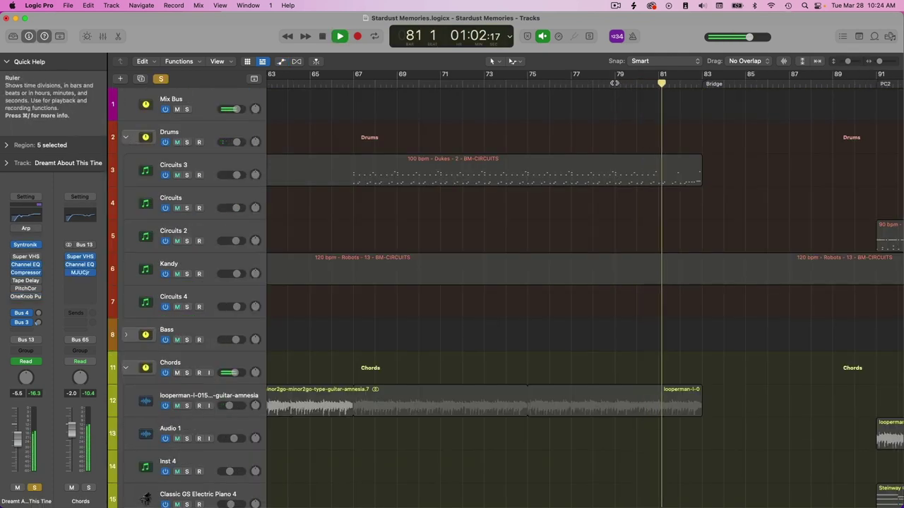
click(396, 177)
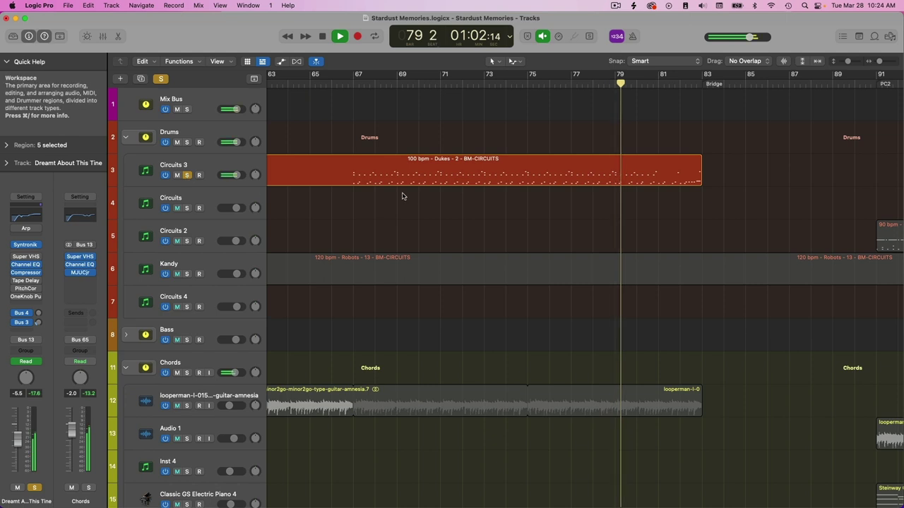
click(187, 175)
click(211, 166)
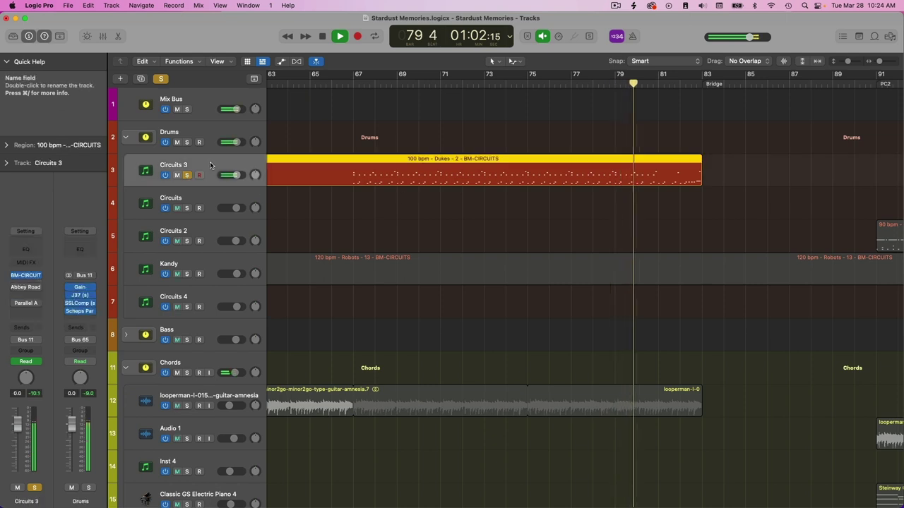
key(space)
Step: Insert UJAM's FIN-BOOST after Abbey Road on Circuits 3, audition it, and set a cycle range from bar 79 to 83
click(33, 296)
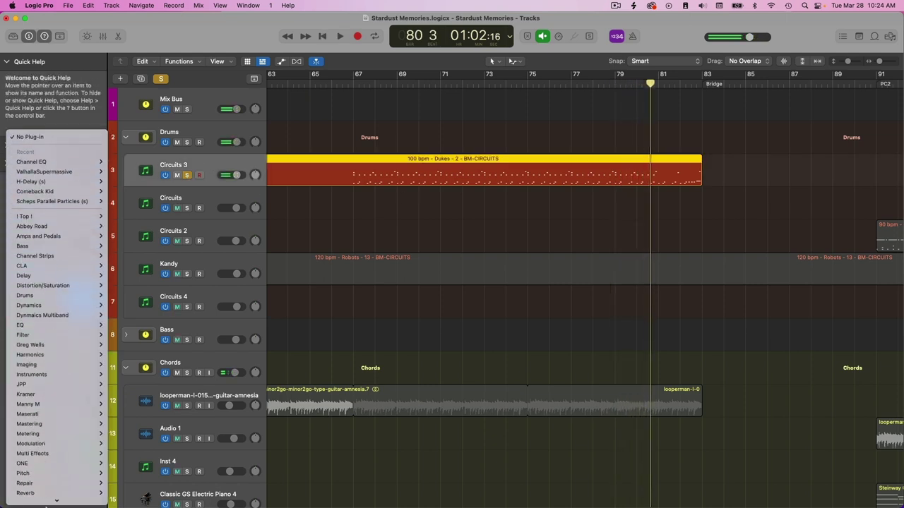
mouse_move(71, 488)
mouse_move(142, 490)
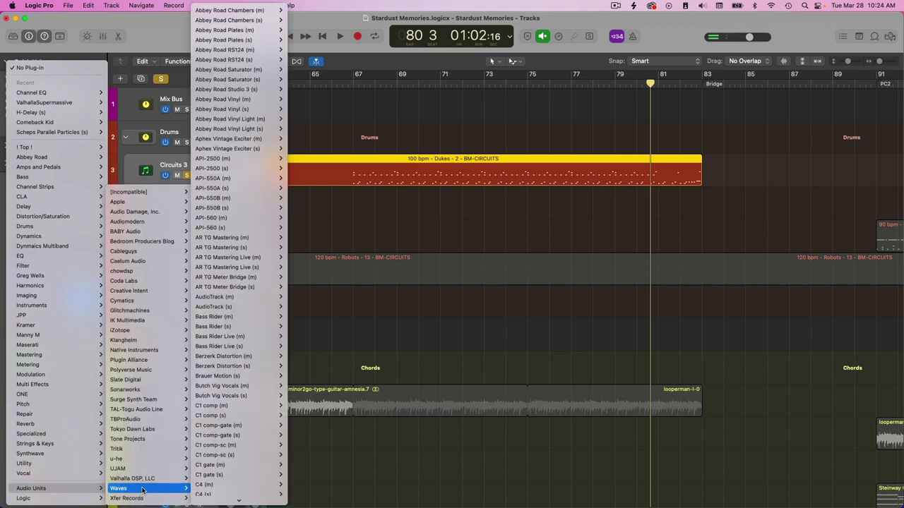
click(212, 469)
key(space)
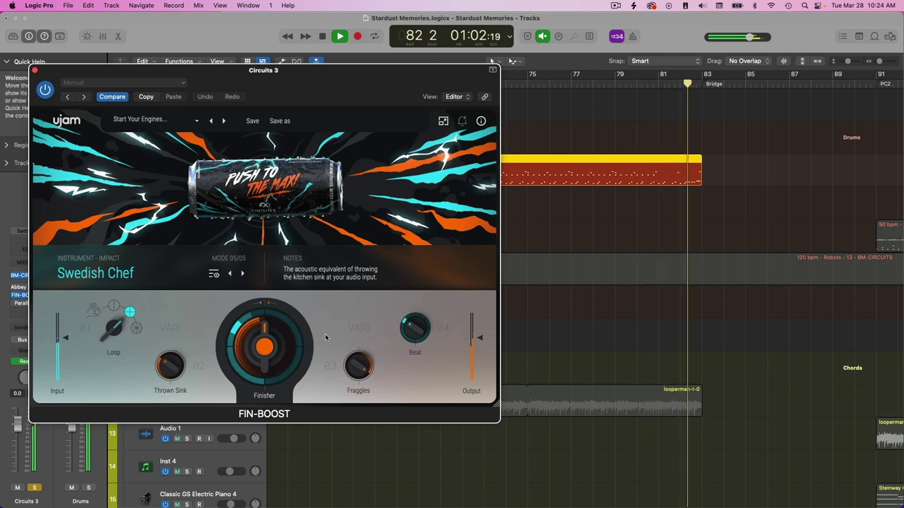
key(space)
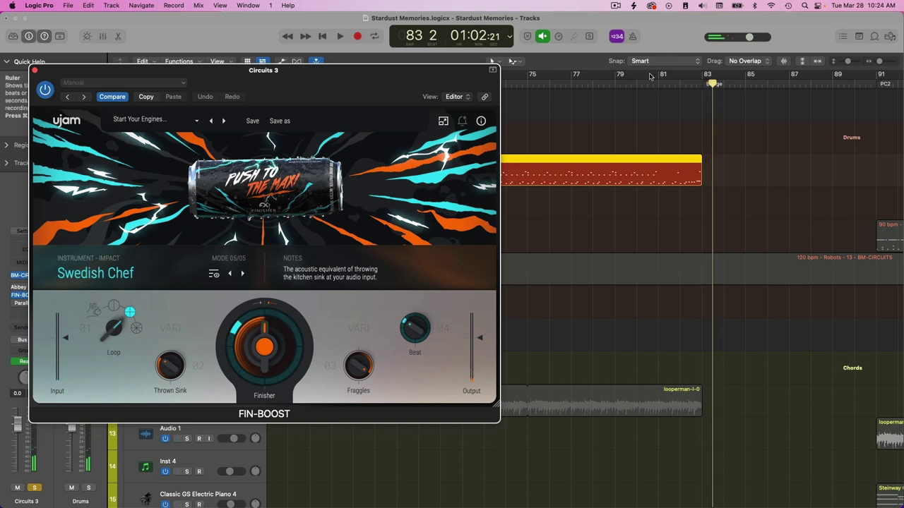
drag(619, 76, 706, 76)
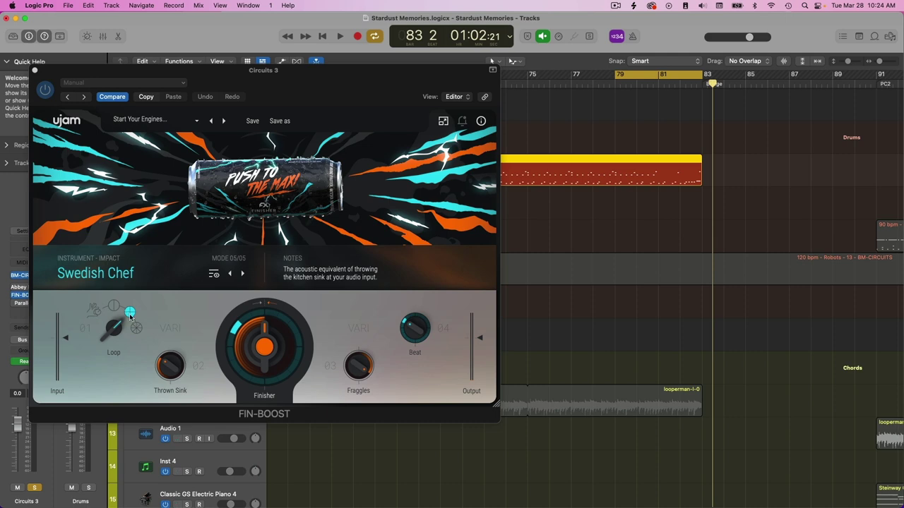
Step: Audition Swedish Chef over the cycle with Loop at its shortest division while adjusting the Beat and Finisher knobs
drag(115, 329, 117, 296)
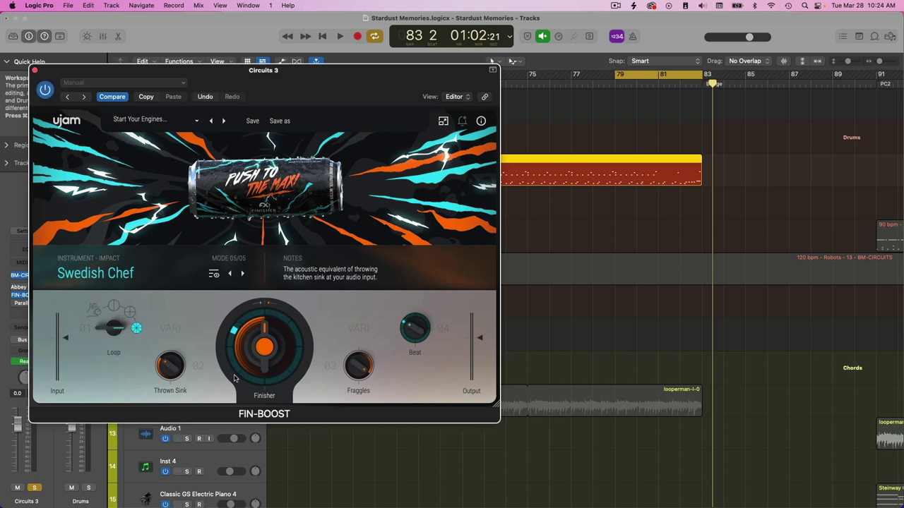
key(space)
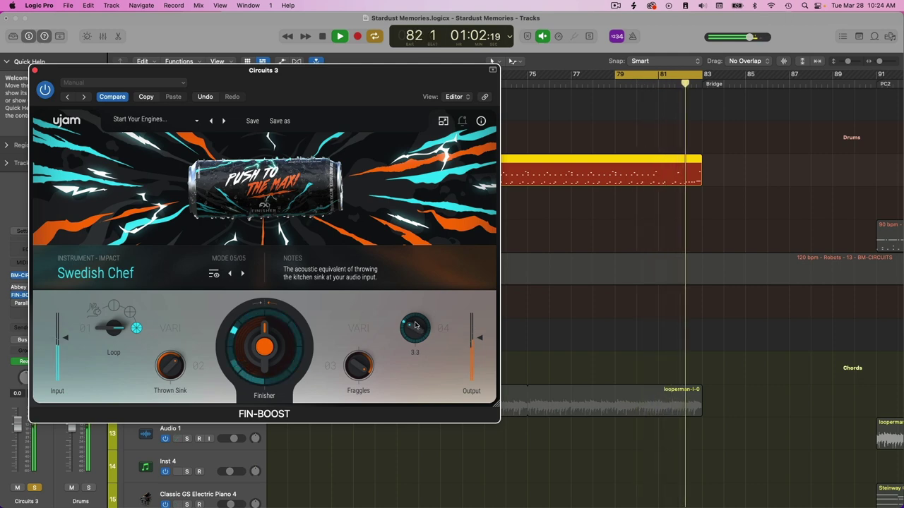
drag(411, 312, 409, 317)
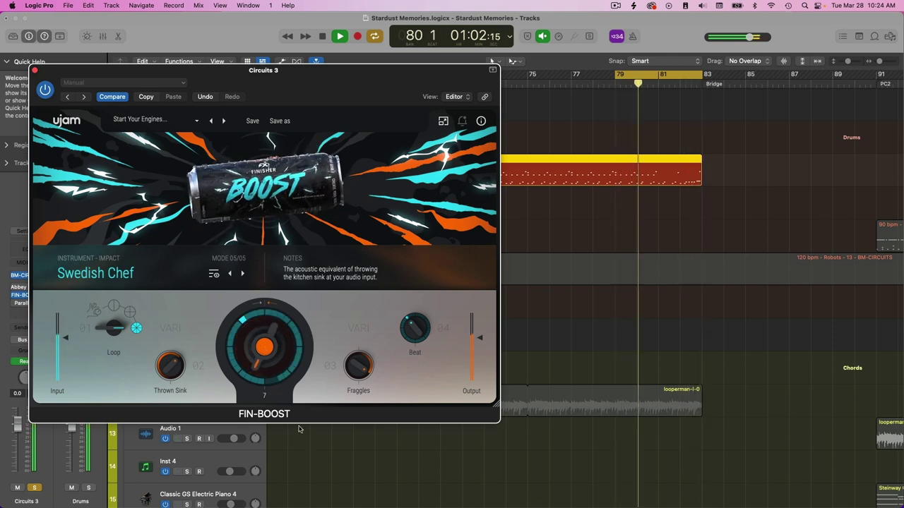
mouse_move(263, 348)
mouse_down()
mouse_move(286, 408)
mouse_move(268, 333)
mouse_move(270, 341)
mouse_up()
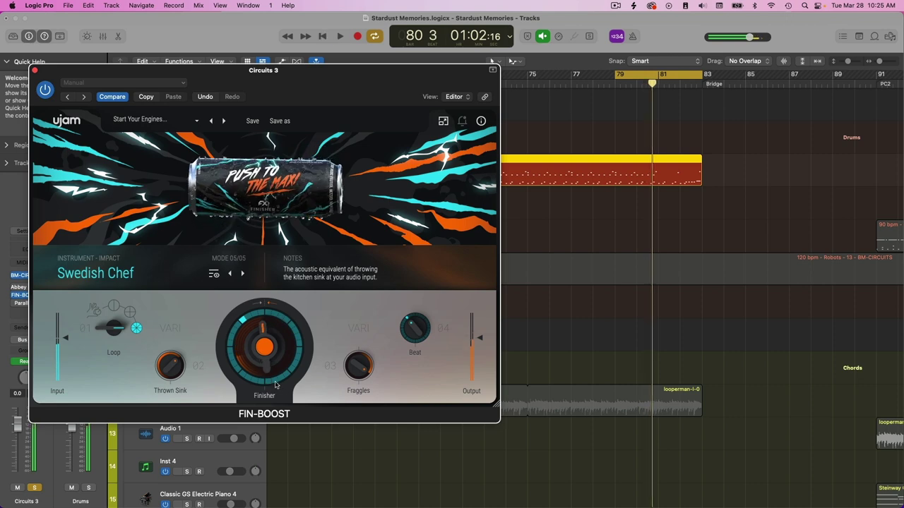
key(space)
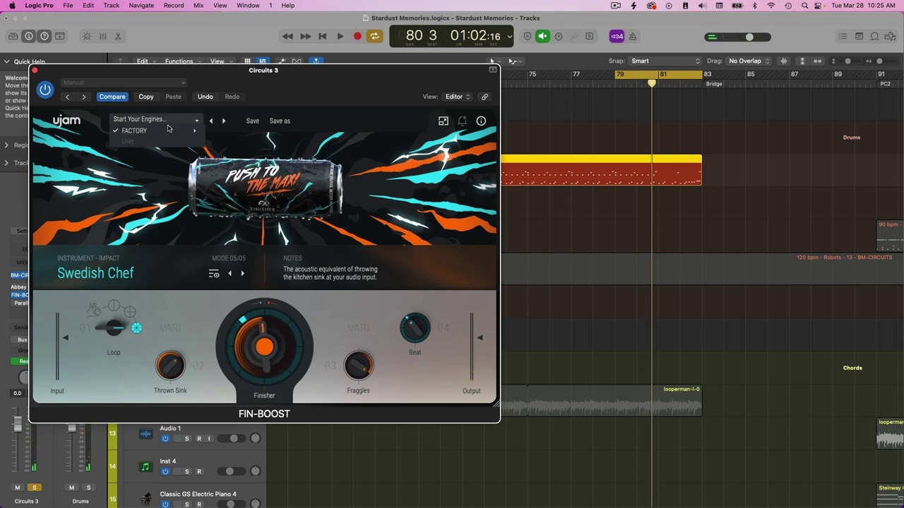
Step: Load the factory drum preset Early 80s Sampler Kitchen in FIN-BOOST and play the cycled drums
click(162, 121)
mouse_move(267, 163)
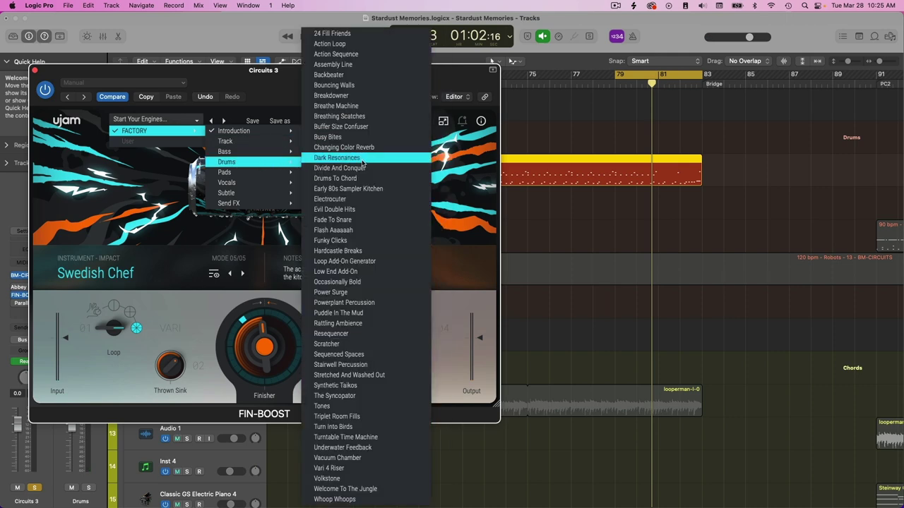
click(367, 189)
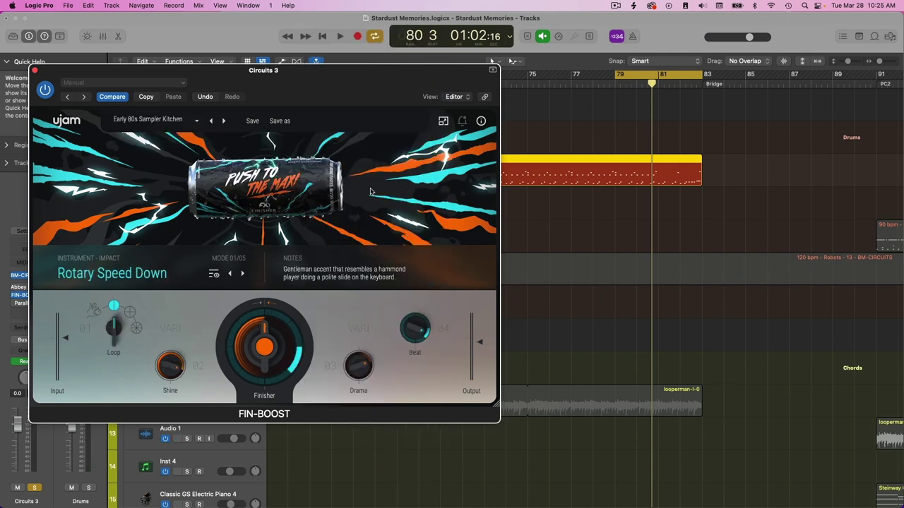
key(space)
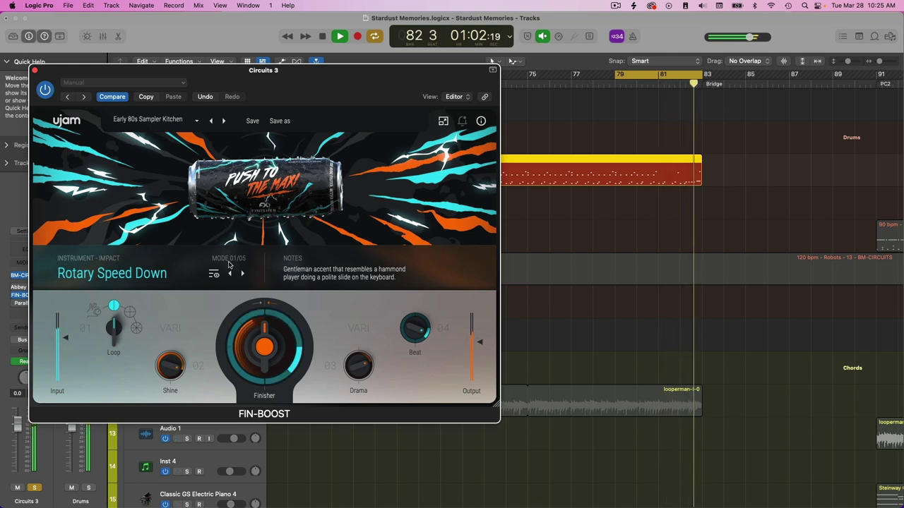
Step: Try the shortest and 2 Bars Loop settings on Rotary Speed Down, then switch Loop to manual and turn Finisher to minimum
mouse_move(114, 332)
drag(114, 332, 93, 262)
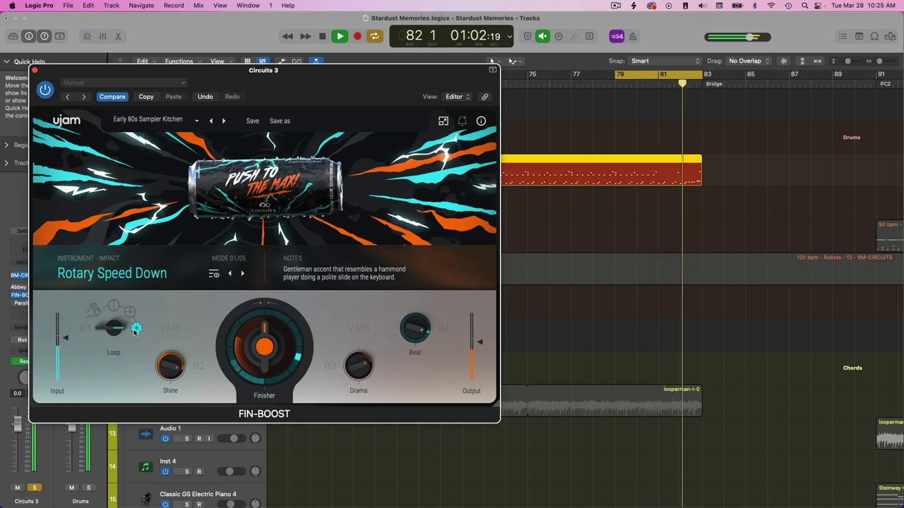
drag(109, 330, 101, 438)
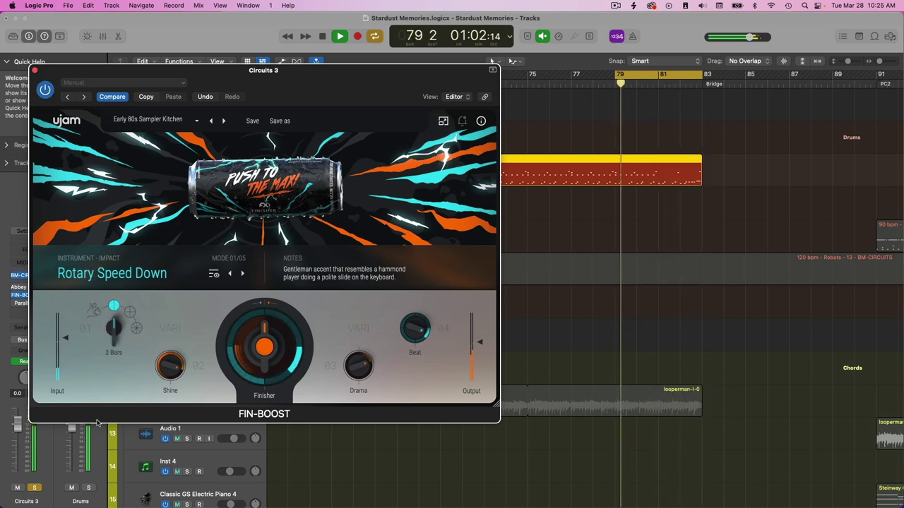
drag(262, 345, 265, 415)
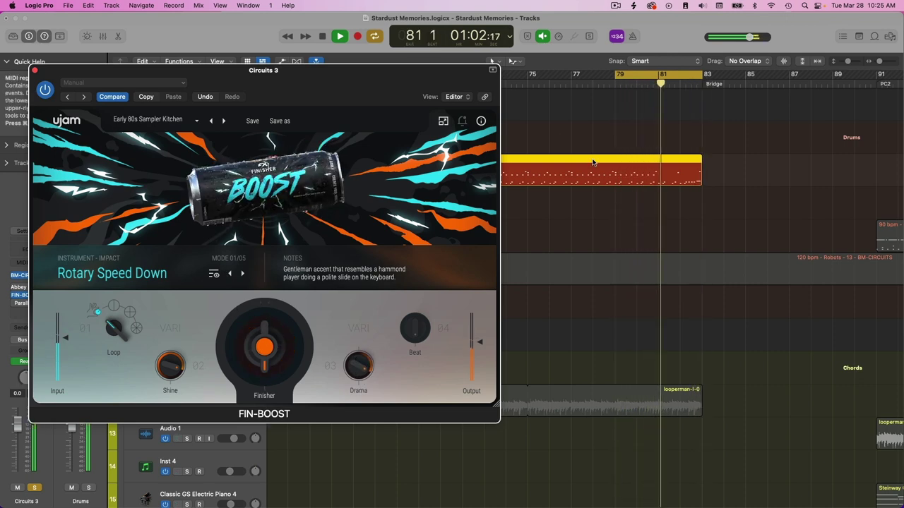
Step: Show the track automation and choose FIN-BOOST's Finisher as the Circuits 3 automation parameter
drag(290, 69, 452, 240)
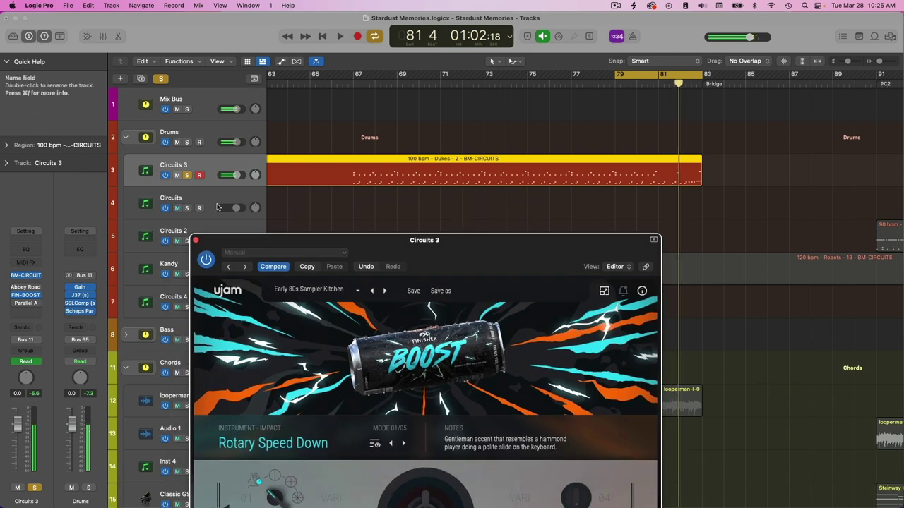
key(a)
click(223, 188)
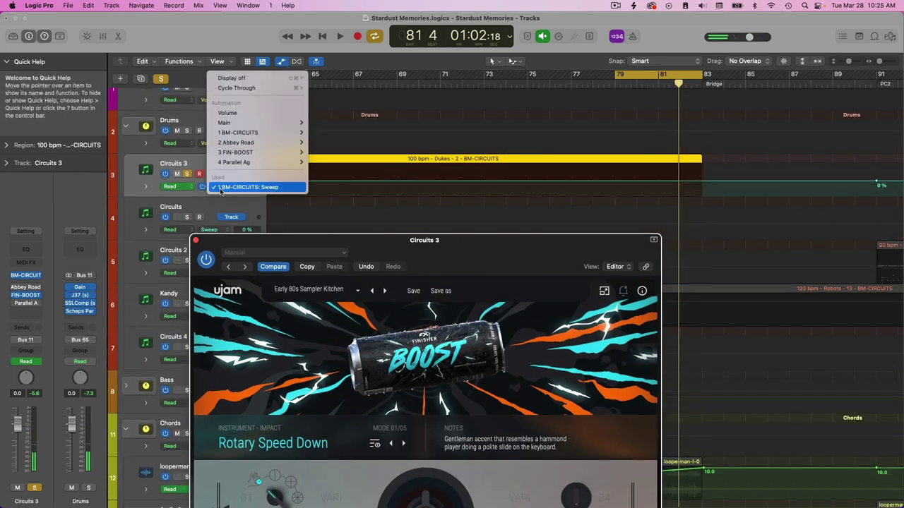
mouse_move(283, 157)
click(321, 159)
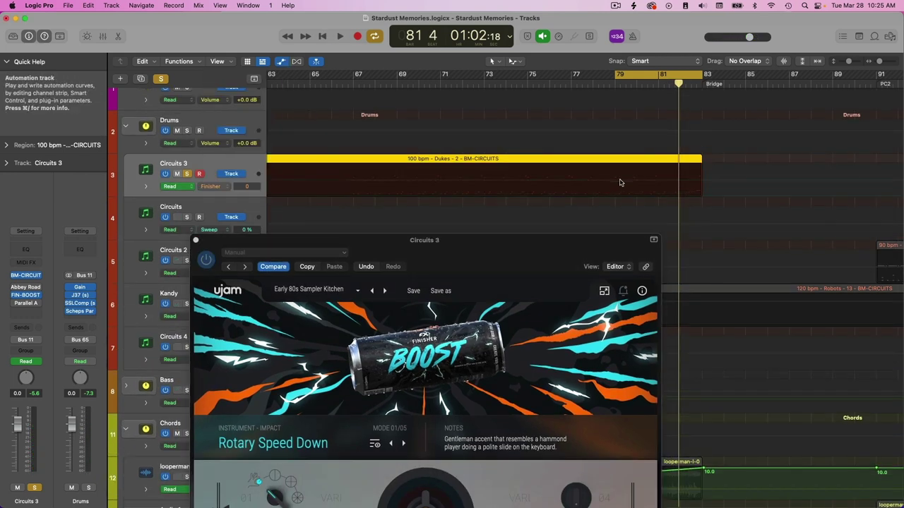
Step: Draw a curved Finisher rise on Circuits 3 from 0 at bar 79 to 100 at bar 83
click(614, 191)
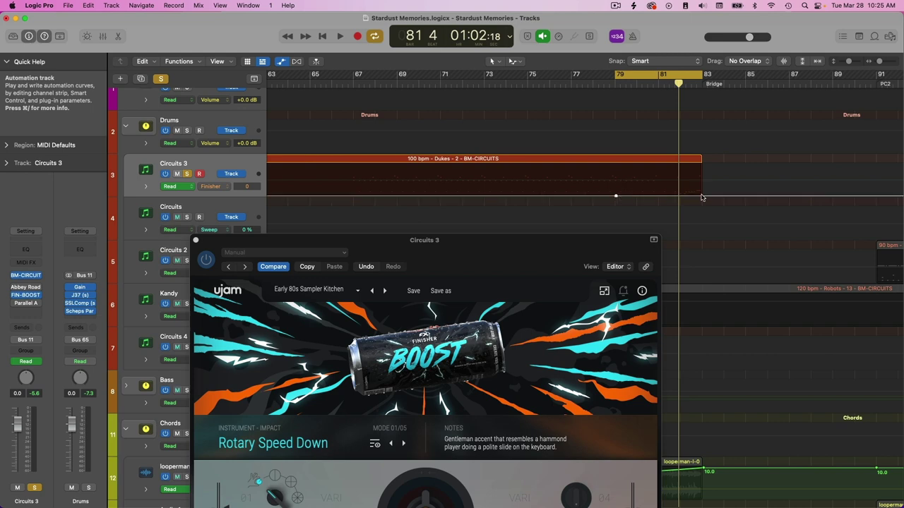
drag(703, 197, 674, 192)
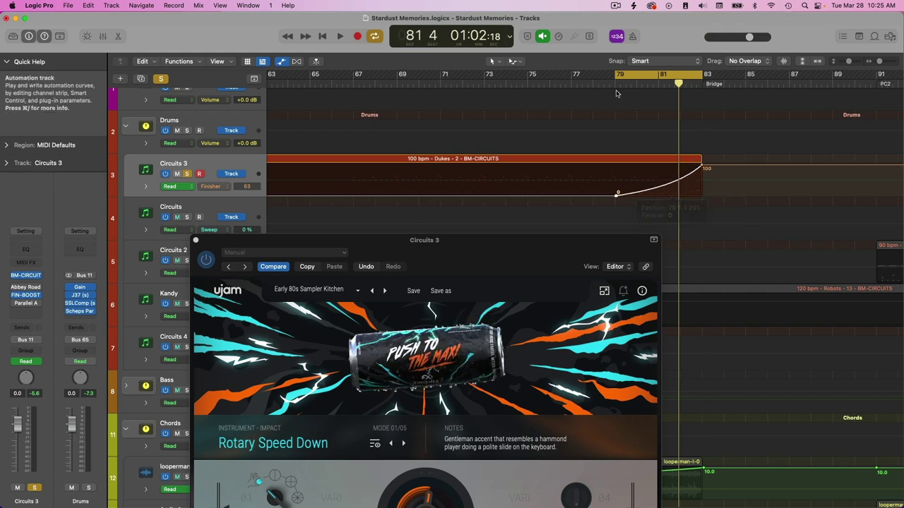
drag(553, 257, 417, 53)
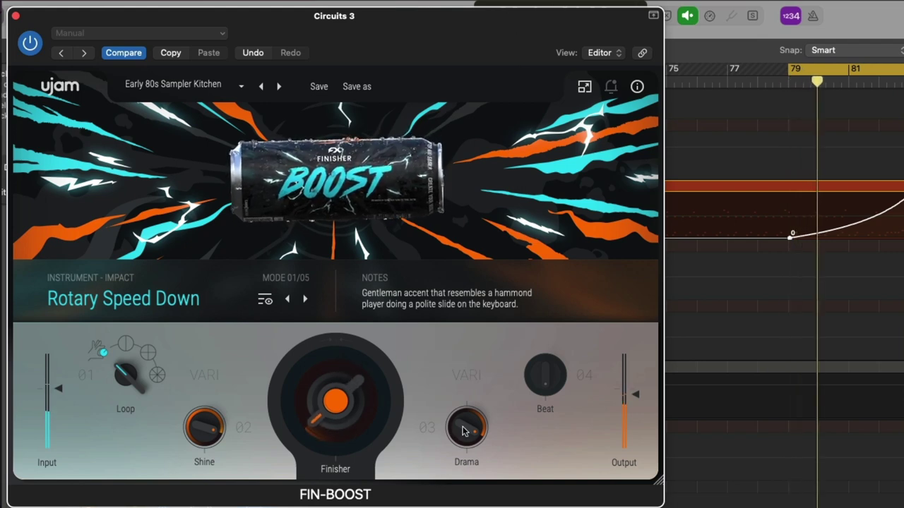
Step: Lower Drama while auditioning the automated drums, then load the Electrocuter preset and set its Loop to manual
drag(466, 427, 478, 470)
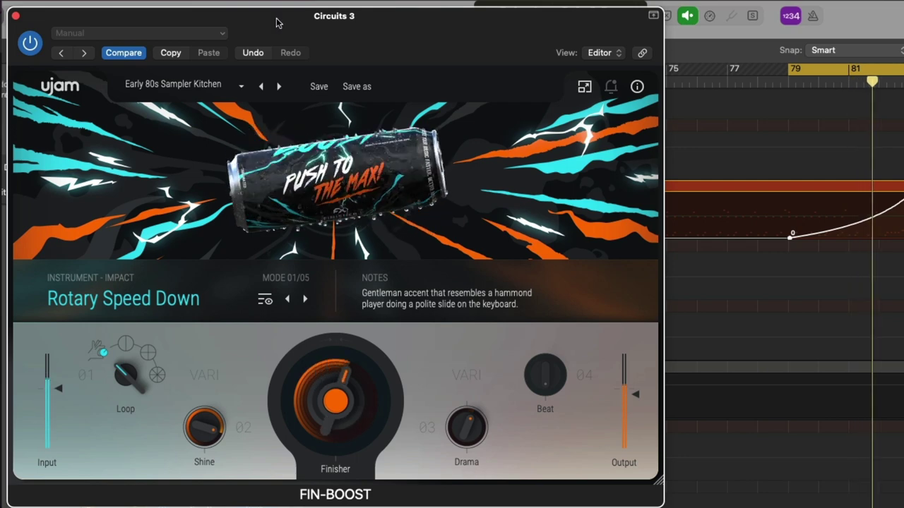
click(280, 86)
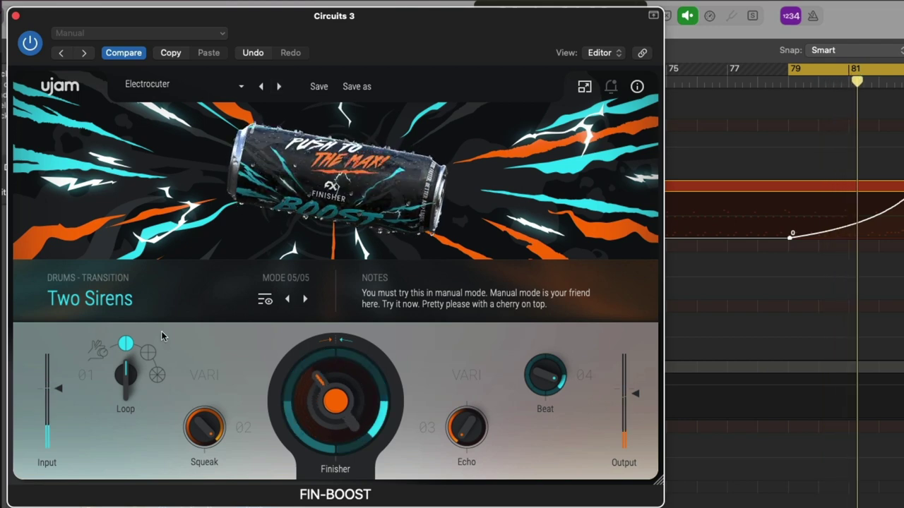
drag(122, 413, 134, 445)
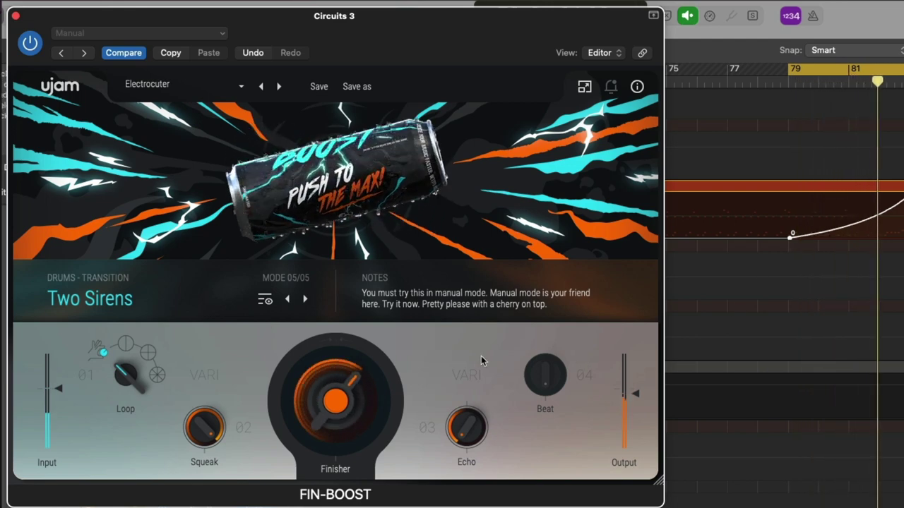
Step: Try the Evil Double Hits preset with Loop in manual mode, then return Loop to the four-part division
click(278, 87)
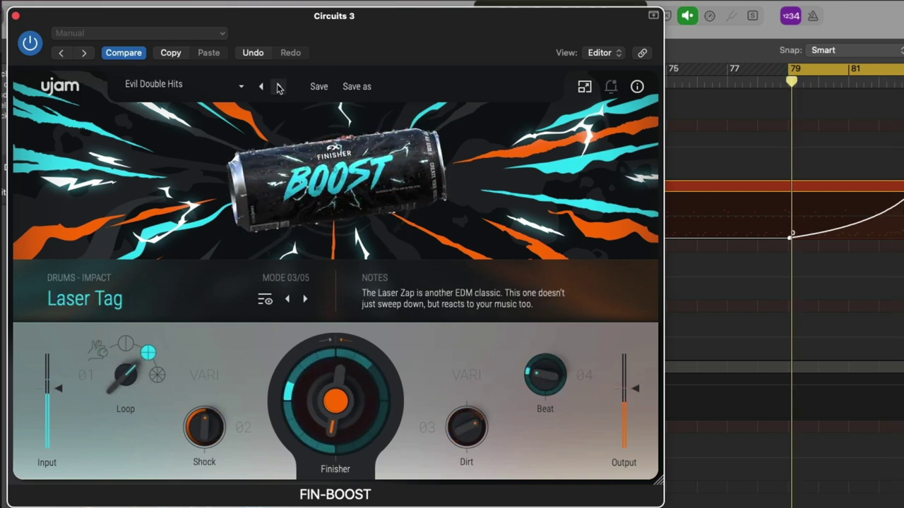
drag(119, 367, 125, 459)
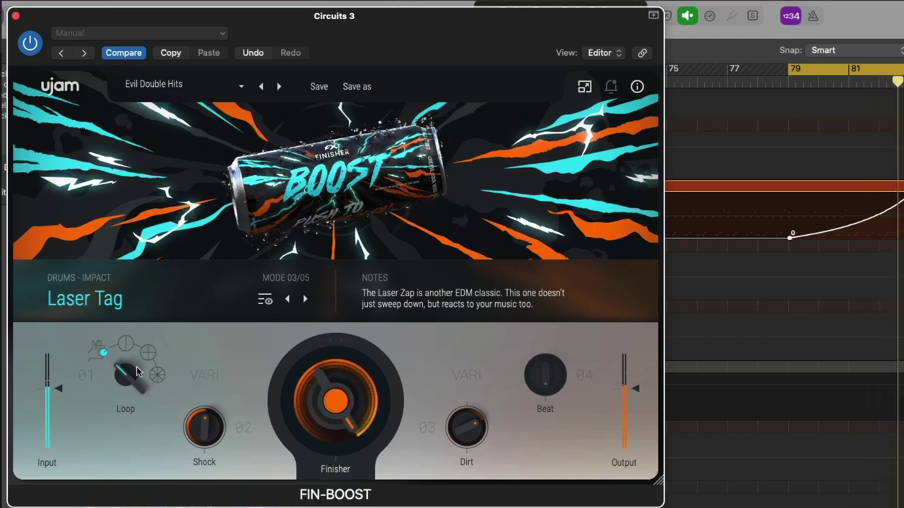
drag(131, 377, 138, 291)
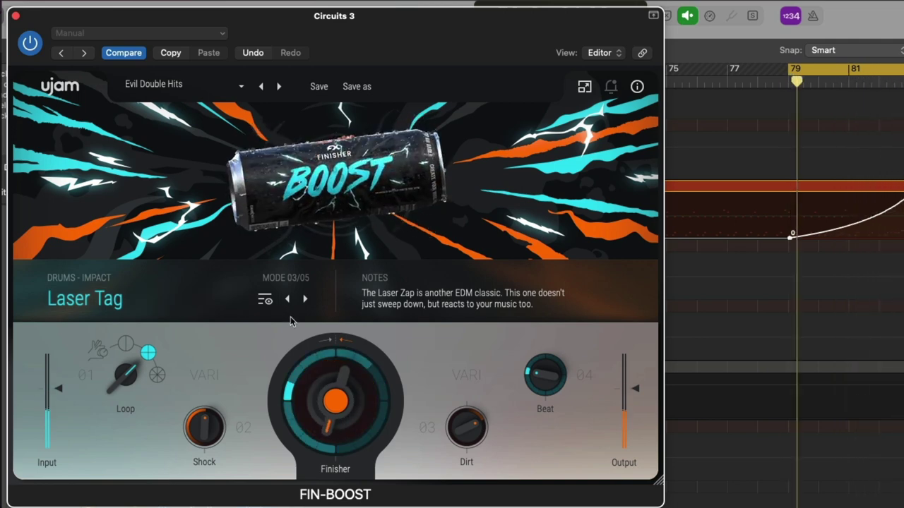
Step: Load the Fade To Snare preset with Loop on manual and lower the Finisher point at bar 83 to 59
click(280, 86)
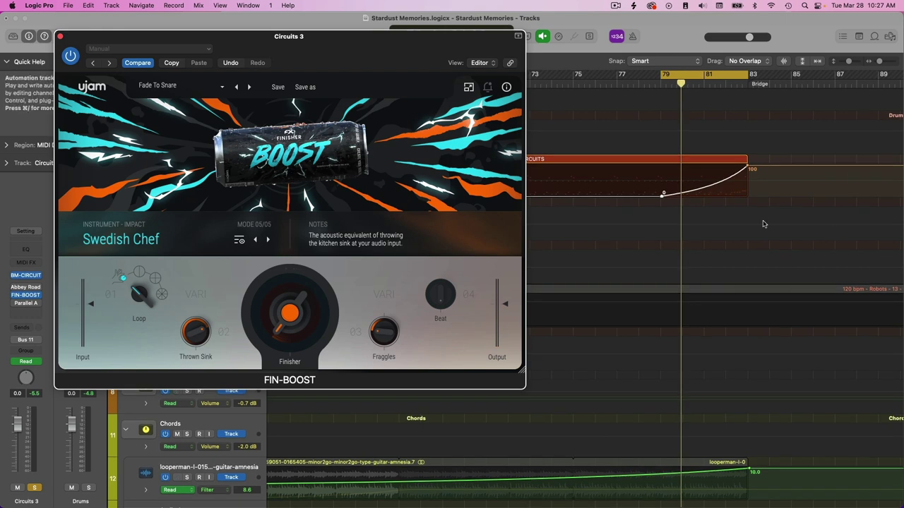
scroll(762, 224, down, 2)
drag(747, 153, 749, 164)
key(space)
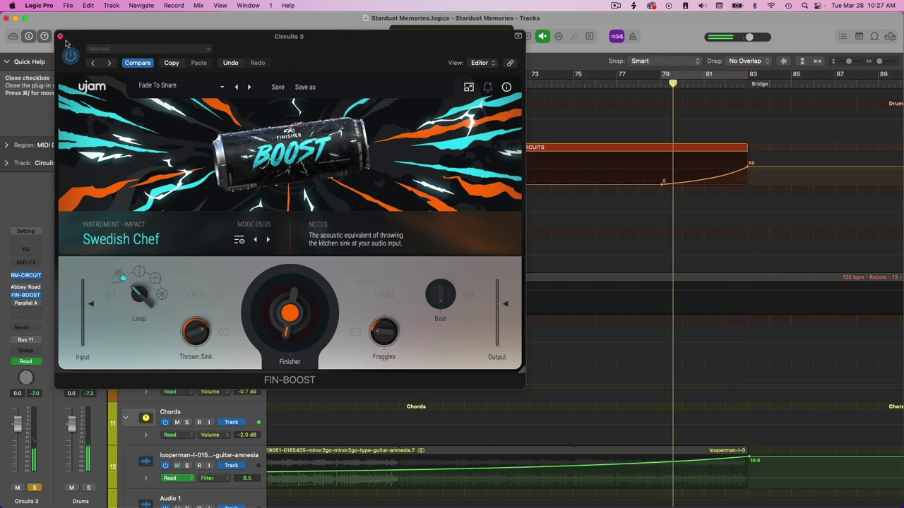
Step: Close FIN-BOOST without changing the preset, and turn off both cycle playback and the track automation display
click(198, 87)
mouse_move(204, 96)
mouse_move(273, 140)
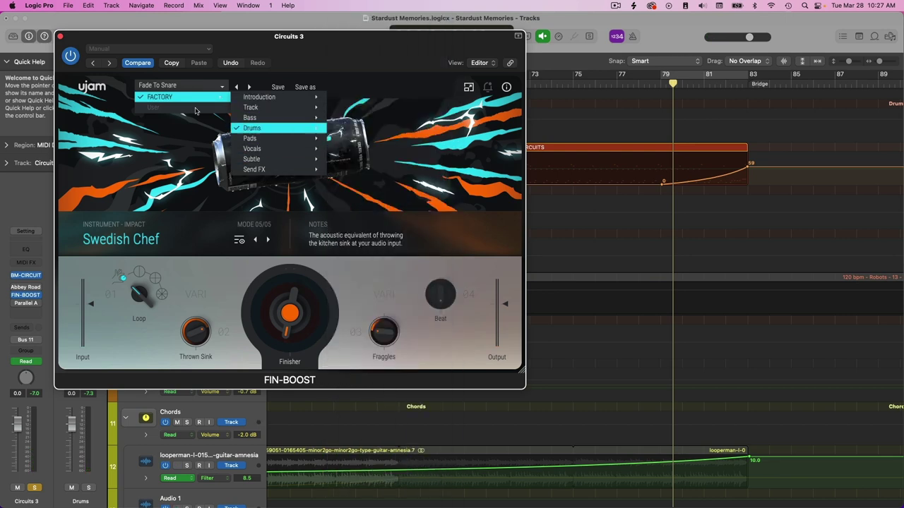
click(61, 37)
scroll(702, 168, down, 3)
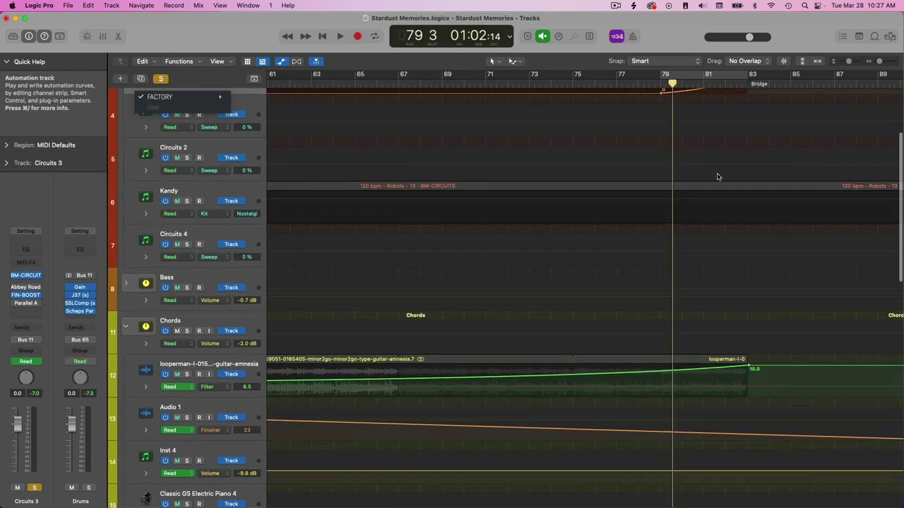
scroll(713, 175, left, 2)
key(a)
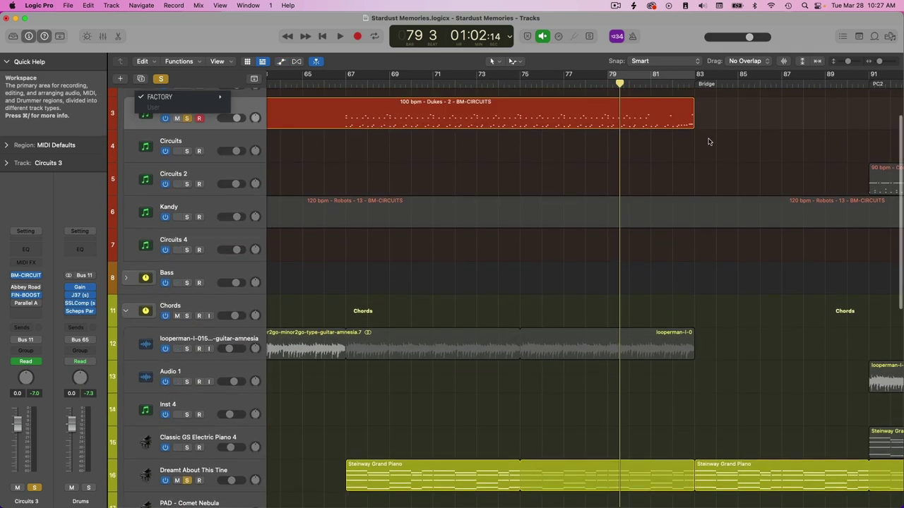
Step: During playback, expand the VOCALS track stack and solo the Verse BKG Vox track
key(space)
scroll(706, 144, down, 3)
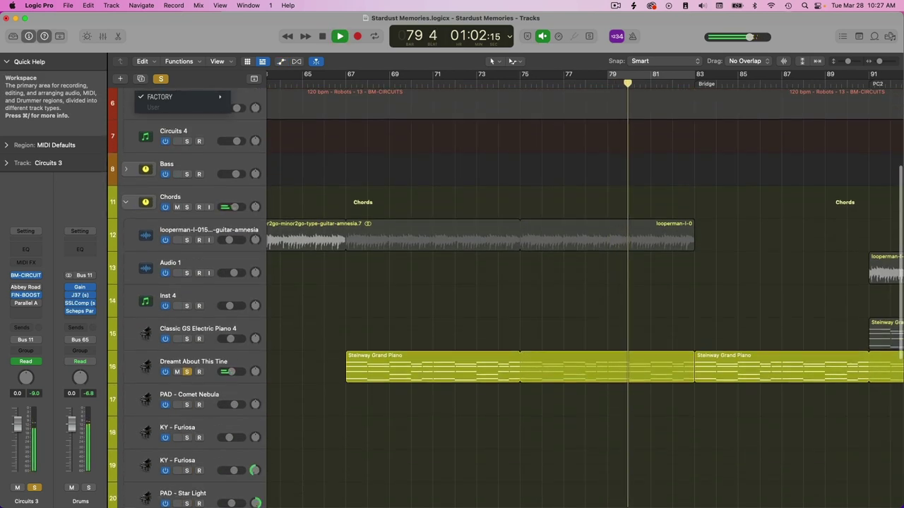
scroll(703, 146, down, 10)
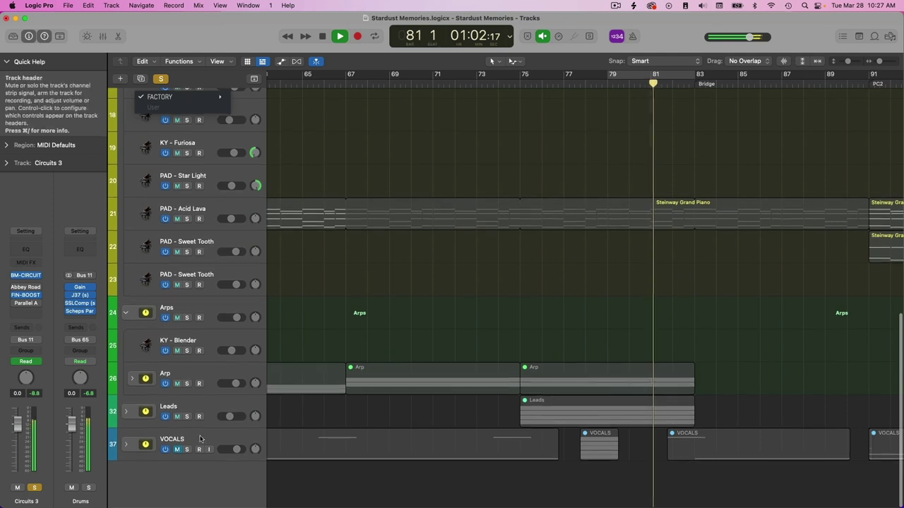
click(126, 444)
scroll(454, 334, down, 6)
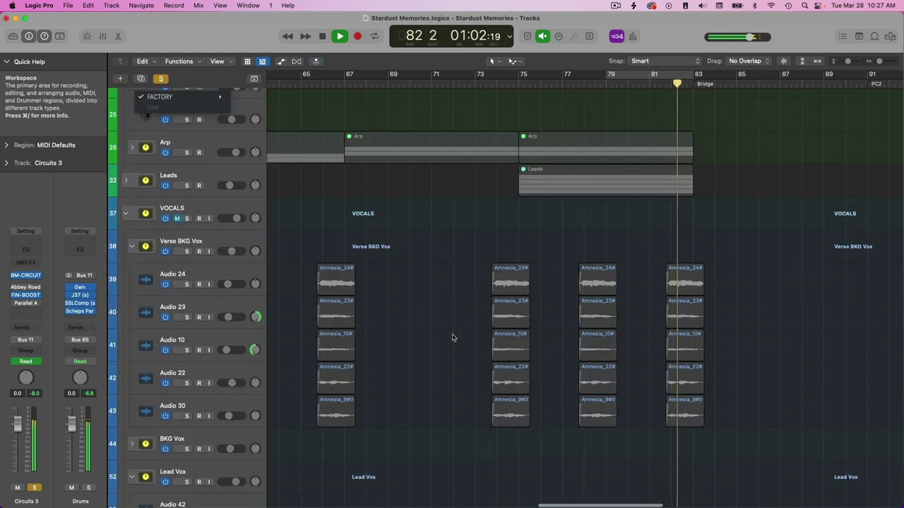
scroll(453, 338, down, 4)
scroll(453, 337, up, 2)
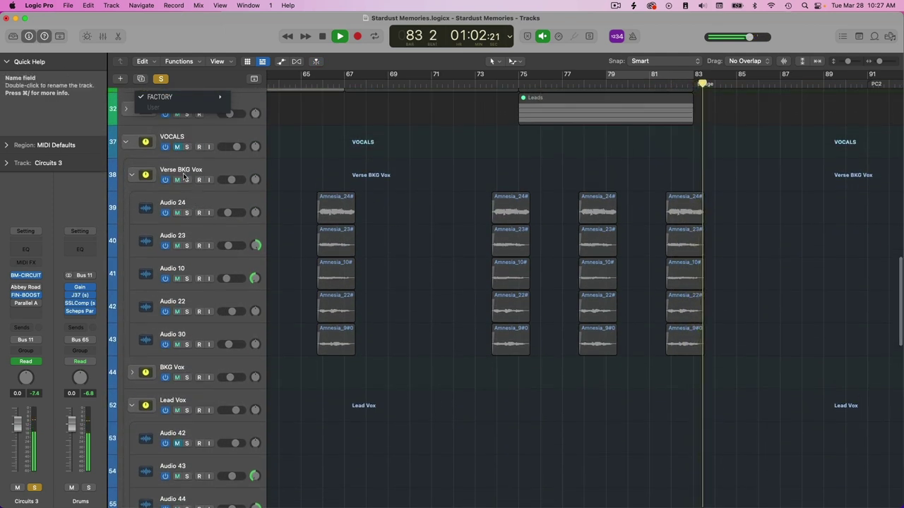
click(184, 177)
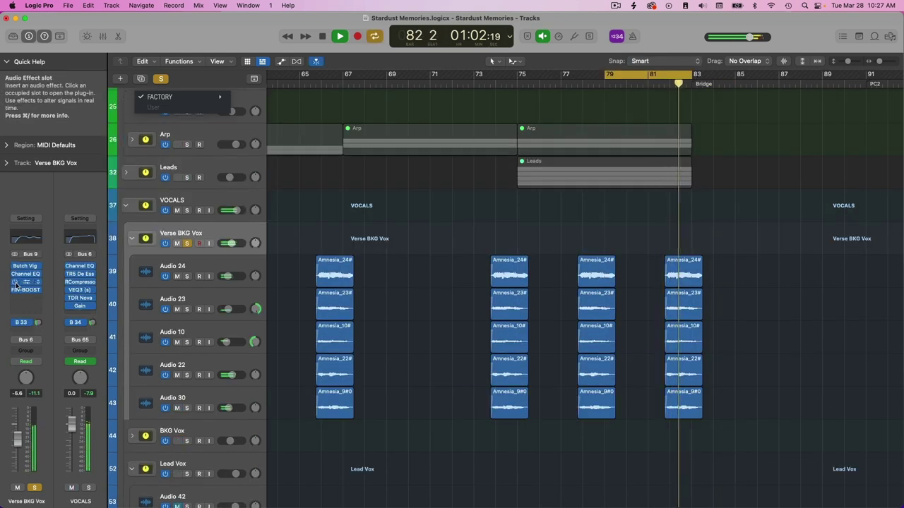
Step: Open FIN-BOOST on the Verse BKG Vox track and load the factory Vocals preset 90s Remix
click(26, 289)
drag(567, 164, 340, 105)
click(178, 125)
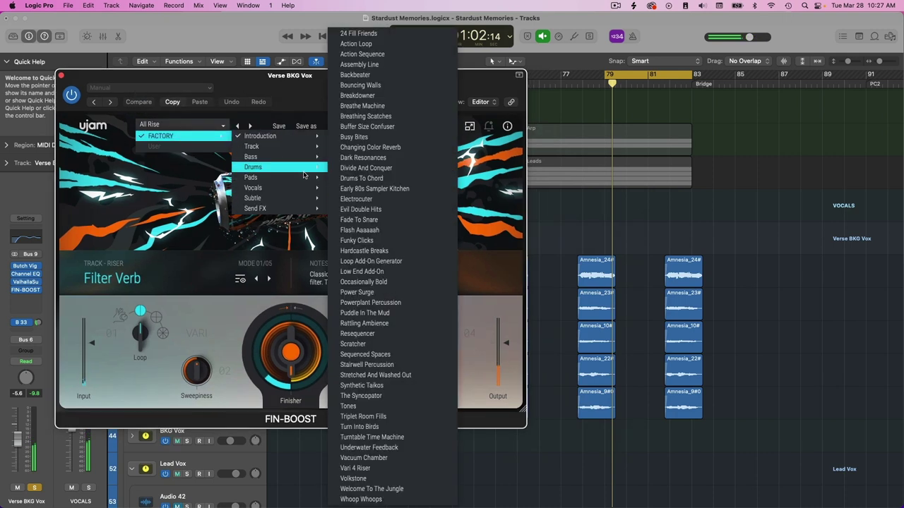
mouse_move(292, 191)
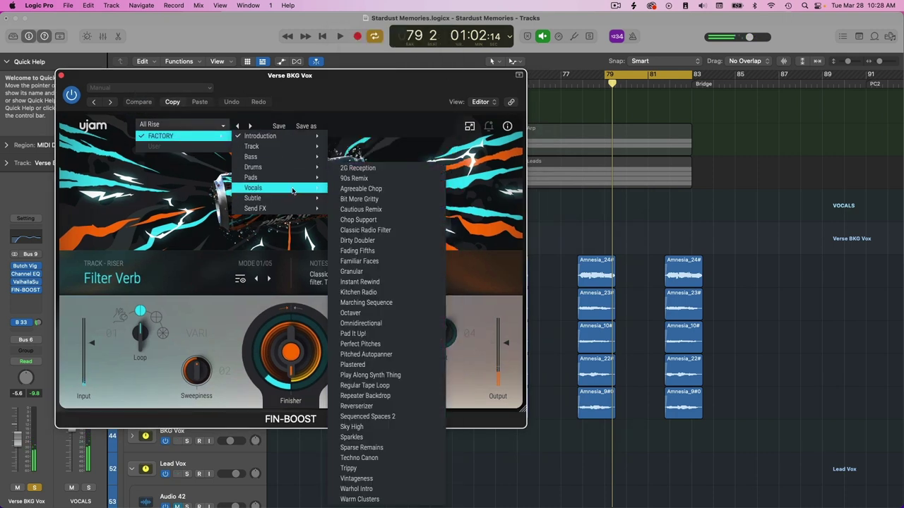
click(394, 178)
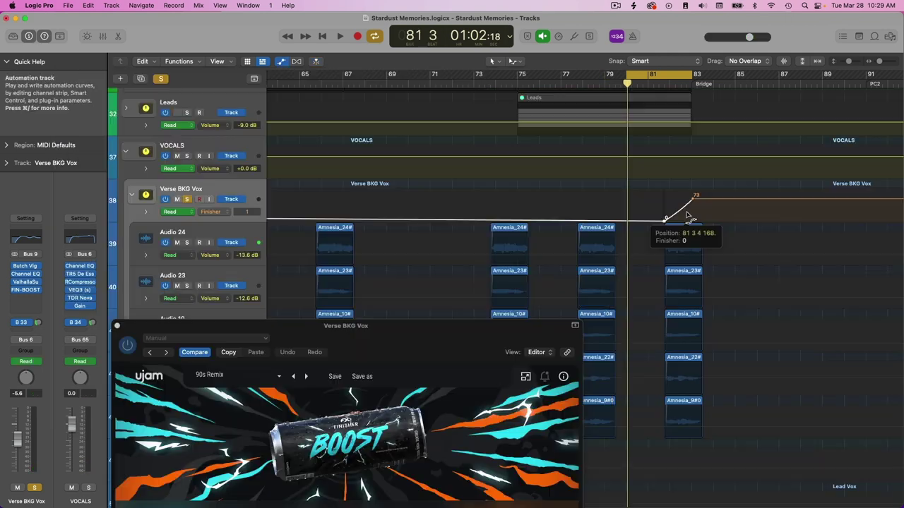
Step: Shape the Verse BKG Vox Finisher automation into a curved rise to 73 at bar 83, then audition it with the automation displayed
click(692, 198)
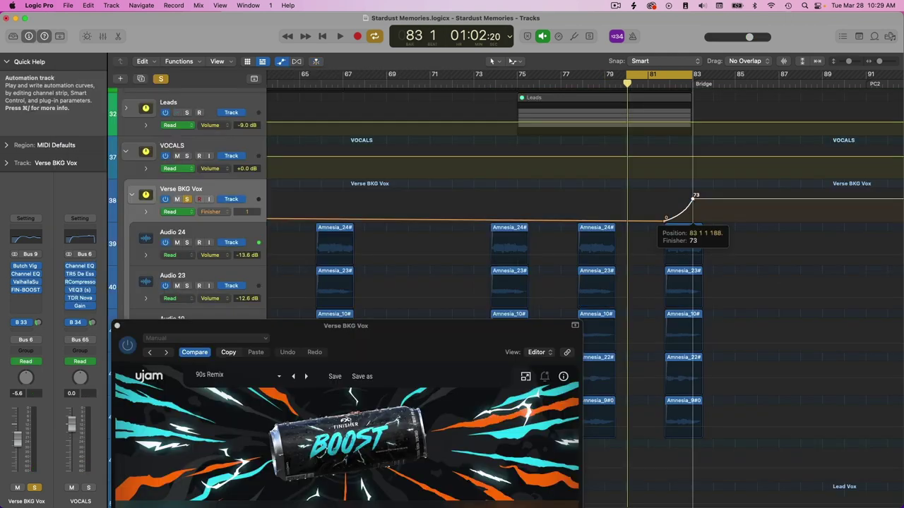
drag(339, 326, 339, 16)
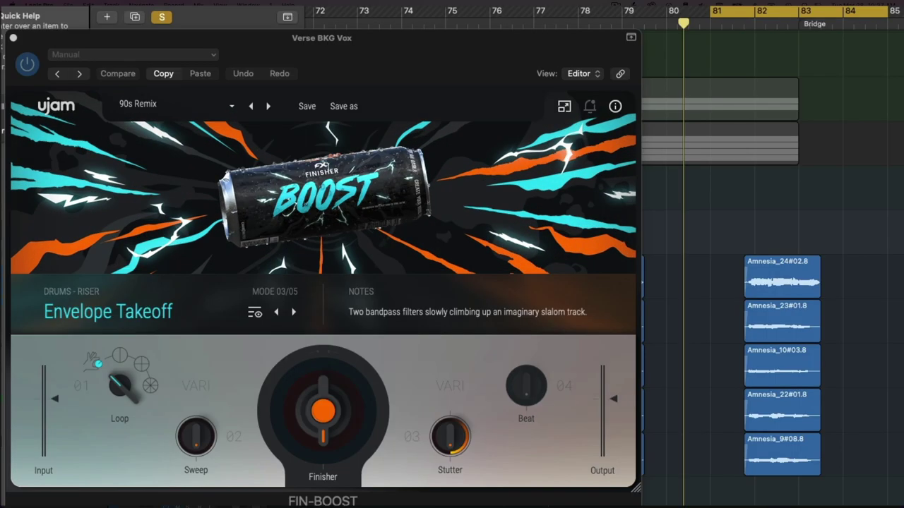
key(a)
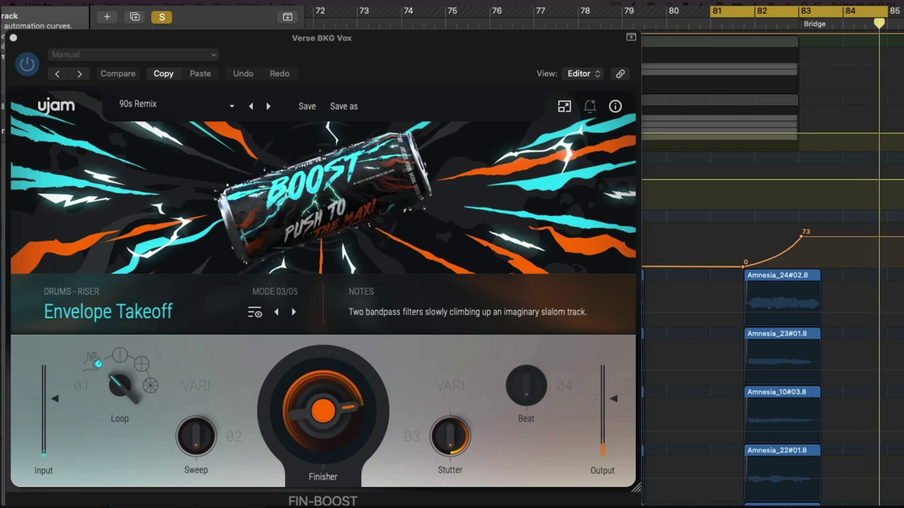
Step: Load the Agreeable Chop preset with Loop on manual and raise the Verse BKG Vox Finisher point at bar 83 to 86
click(269, 106)
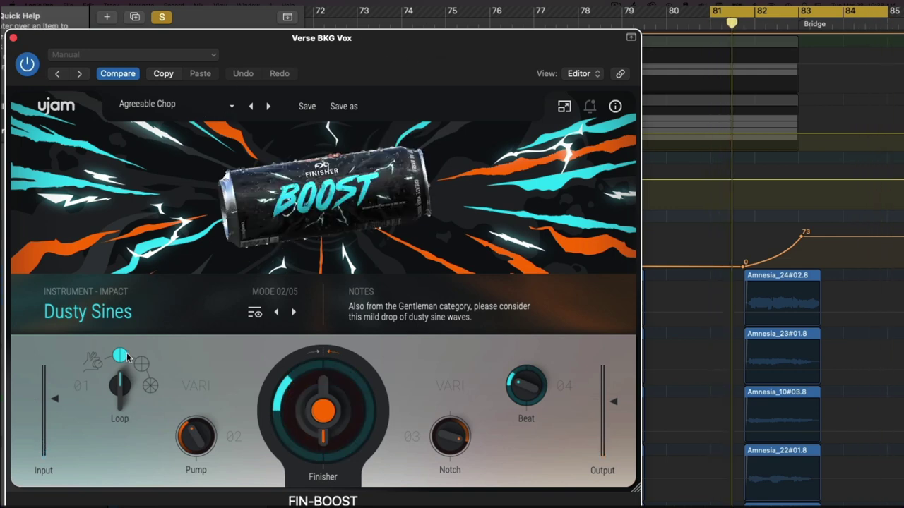
drag(120, 390, 106, 438)
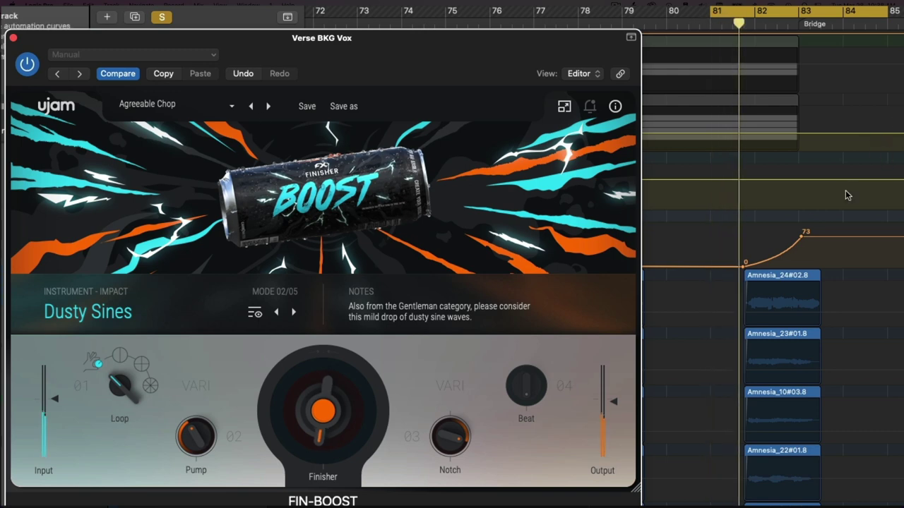
drag(801, 233, 802, 228)
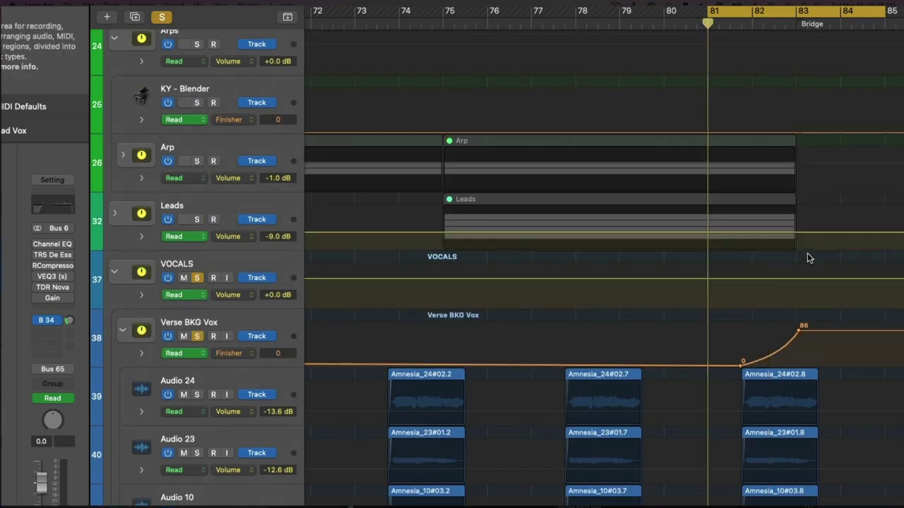
Step: Bring FIN-BOOST back into view and audition the vocal presets Bit More Gritty, Cautious Remix, Chop Support and Dirty Doubler, ending on Fading Fifths
scroll(811, 256, down, 3)
scroll(857, 258, down, 2)
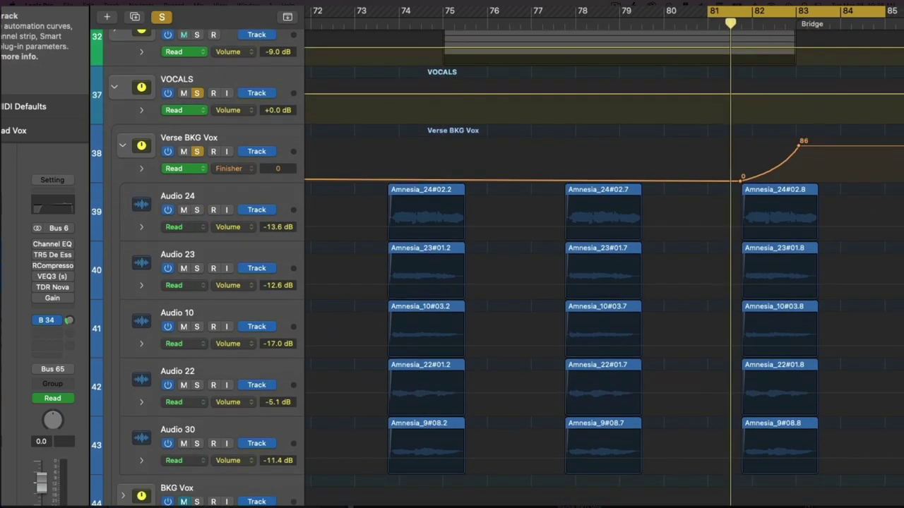
key(v)
drag(435, 19, 380, 0)
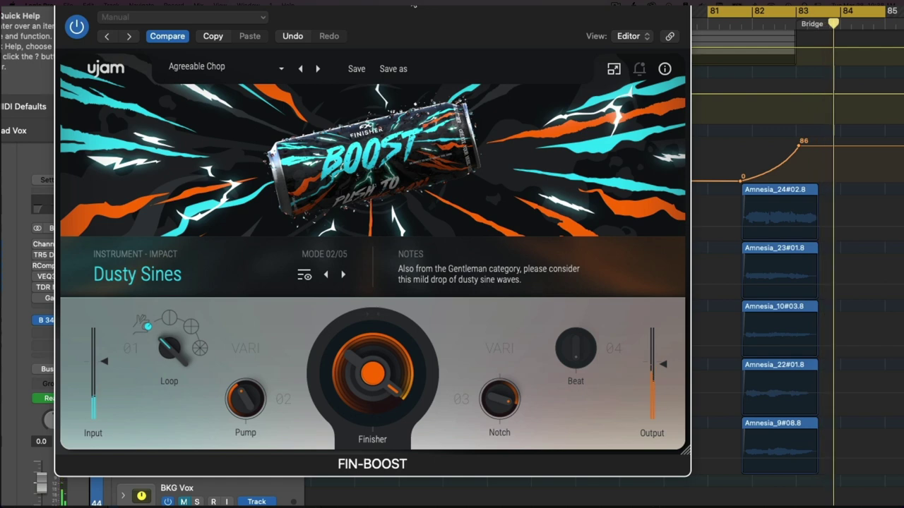
click(317, 68)
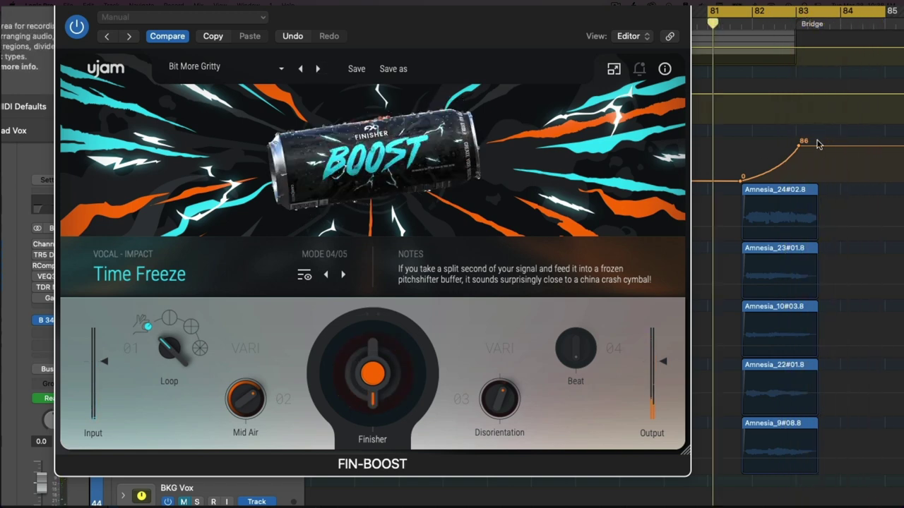
click(316, 68)
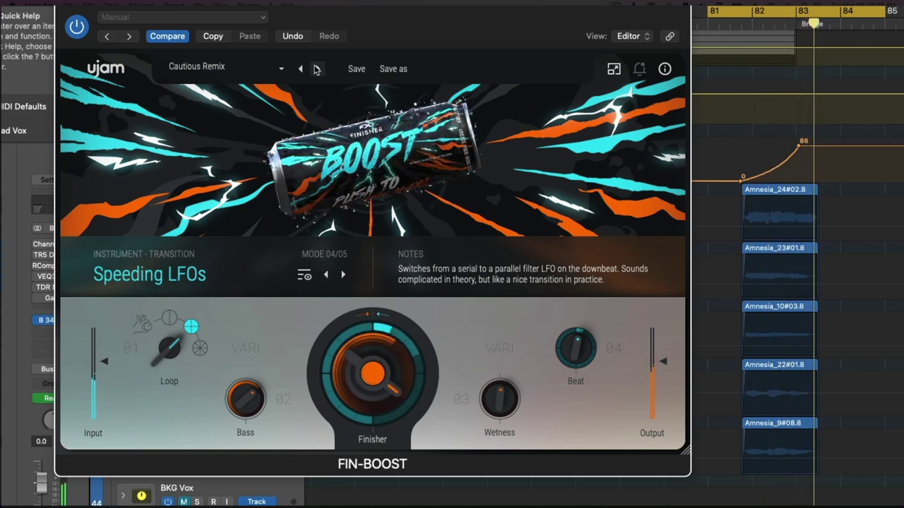
click(315, 69)
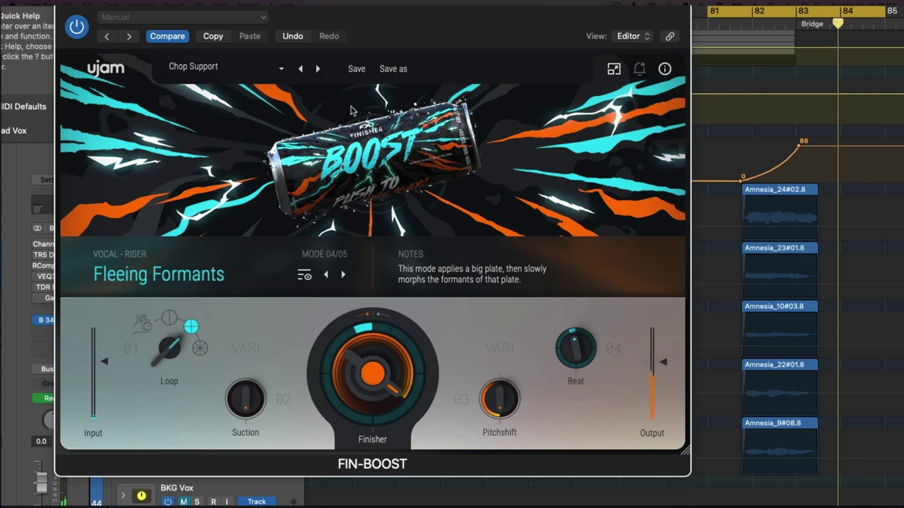
click(317, 69)
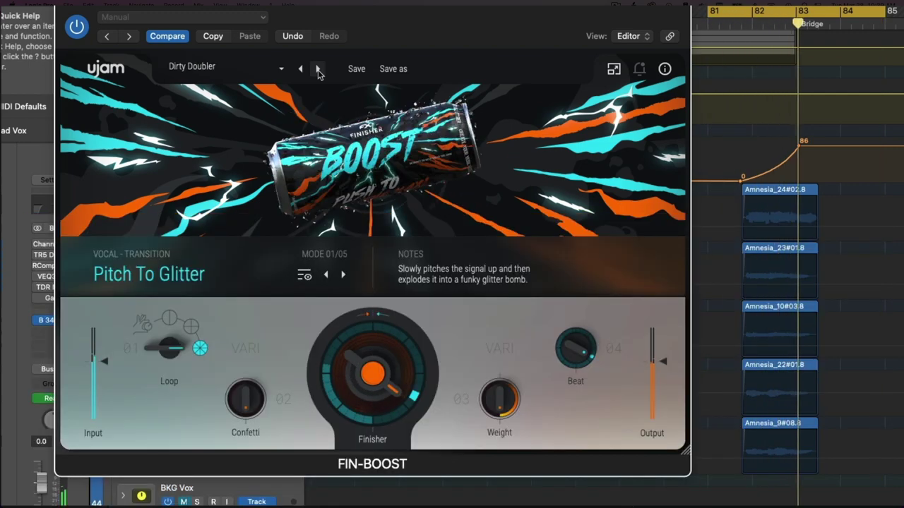
click(318, 70)
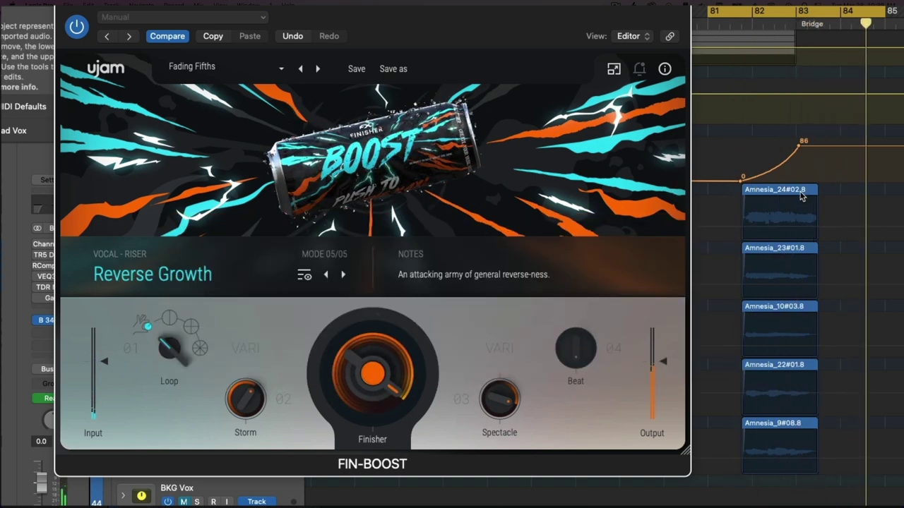
Step: Set Loop to its eight-part division on the Fading Fifths preset and audition the vocal rise into the bridge
key(space)
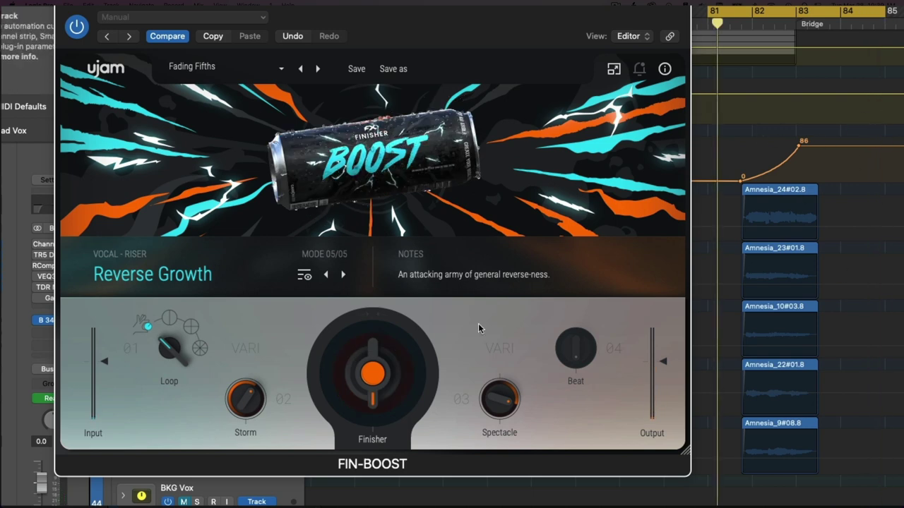
click(170, 319)
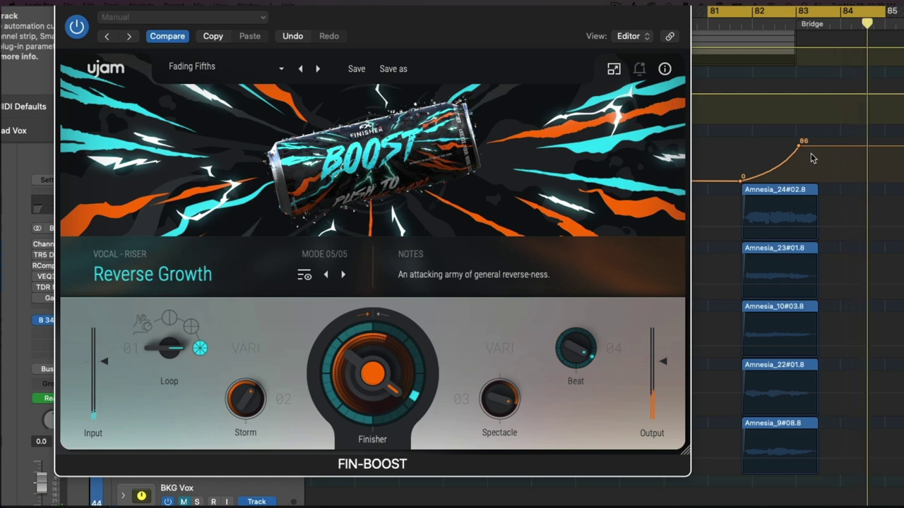
key(space)
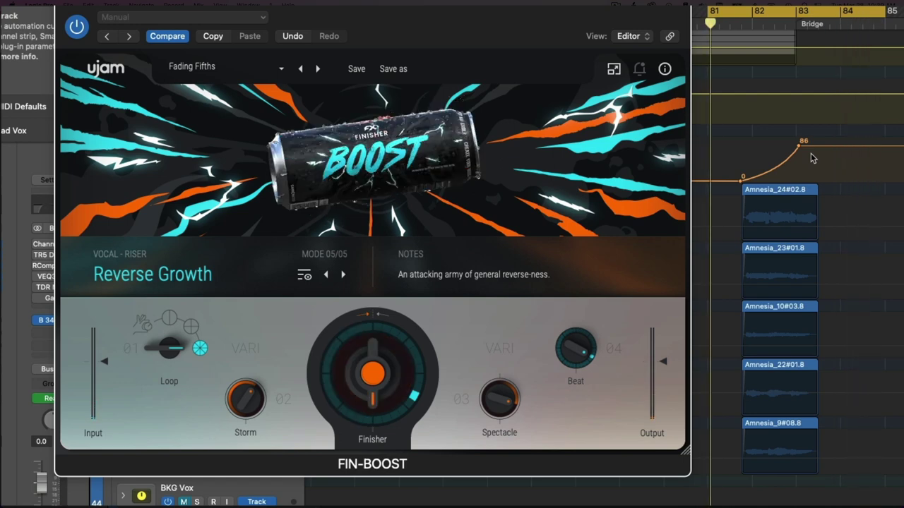
Step: Close FIN-BOOST on the background vocals, hide the track automation, and look through the other tracks
key(super+w)
scroll(747, 263, up, 20)
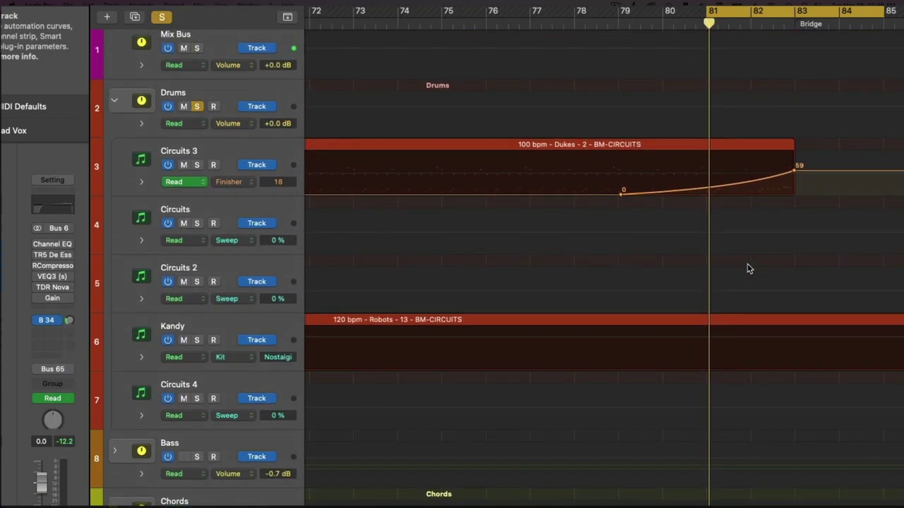
scroll(747, 269, down, 20)
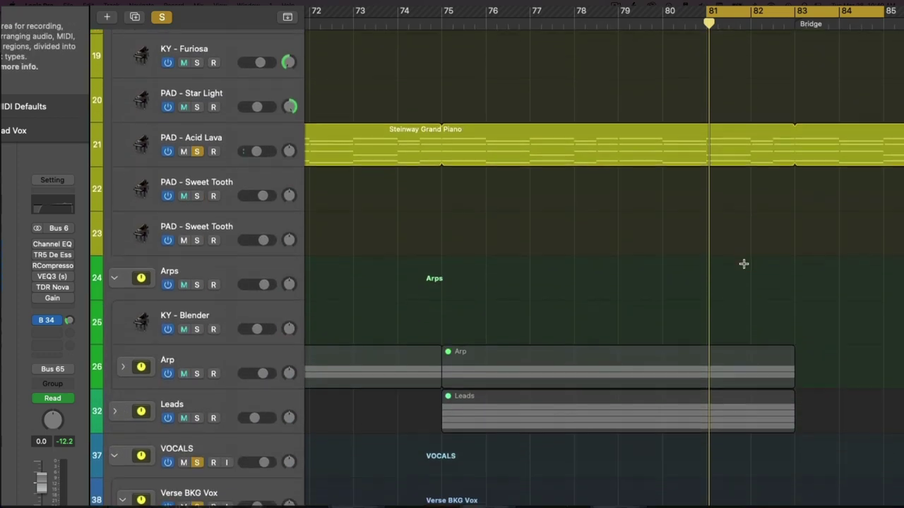
scroll(743, 264, up, 15)
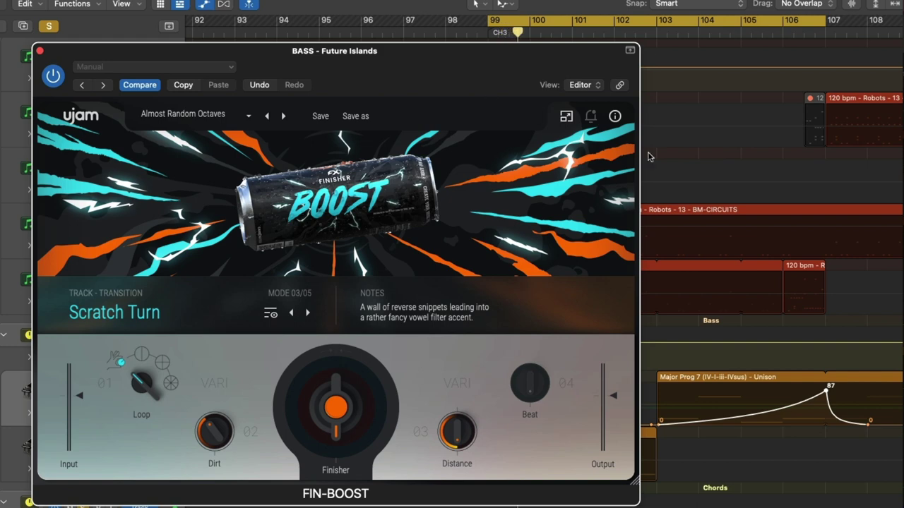
Step: Move the bass track's FIN-BOOST window aside and shorten the cycle range to run from bar 103 to bar 107
drag(516, 58, 486, 53)
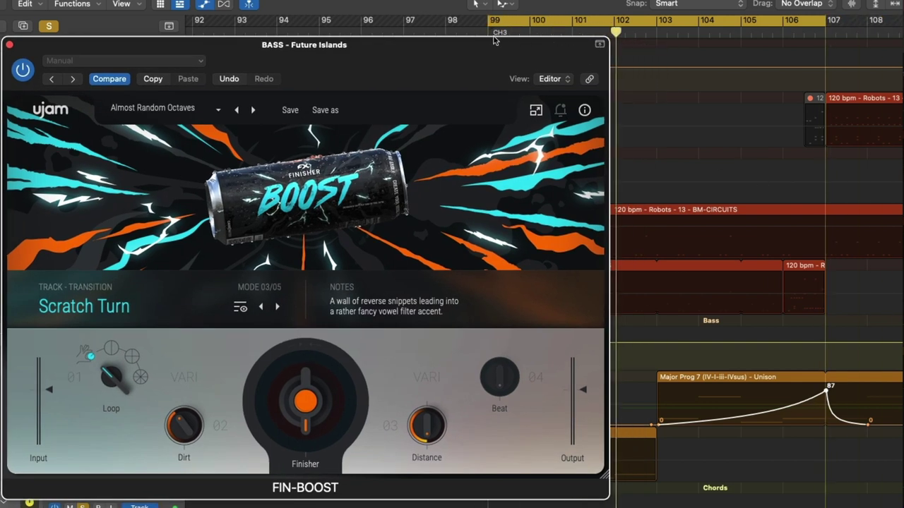
click(490, 23)
drag(490, 22, 657, 39)
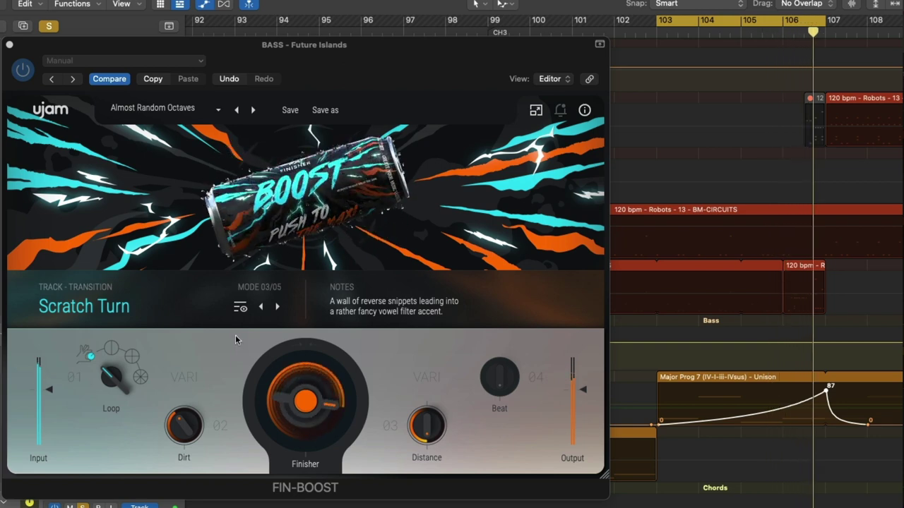
Step: Audition the Ascending Majors, Attack Of The 16ths and Auto Acid presets on the BASS - Future Islands track
click(252, 110)
click(256, 96)
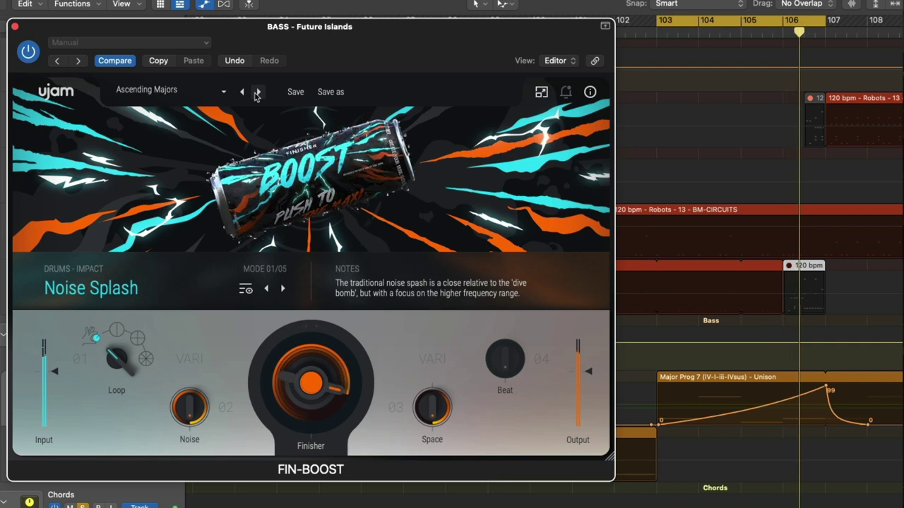
click(261, 94)
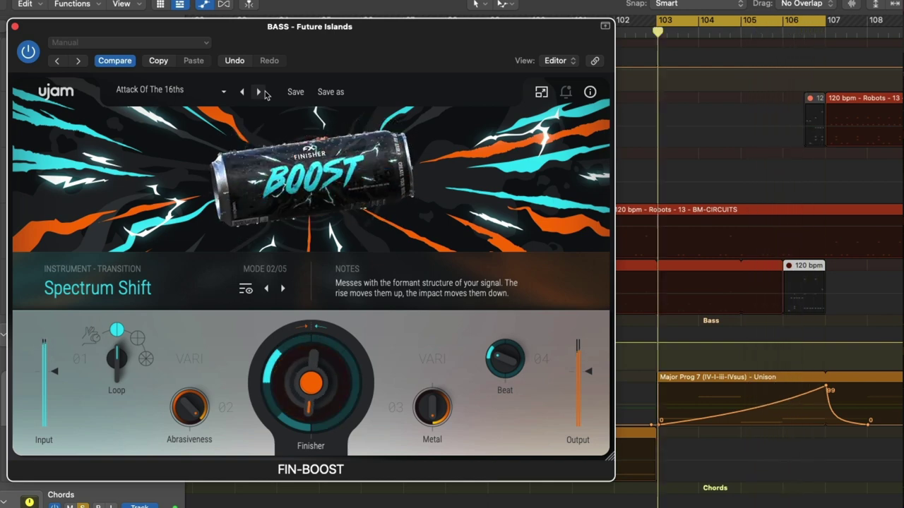
click(260, 93)
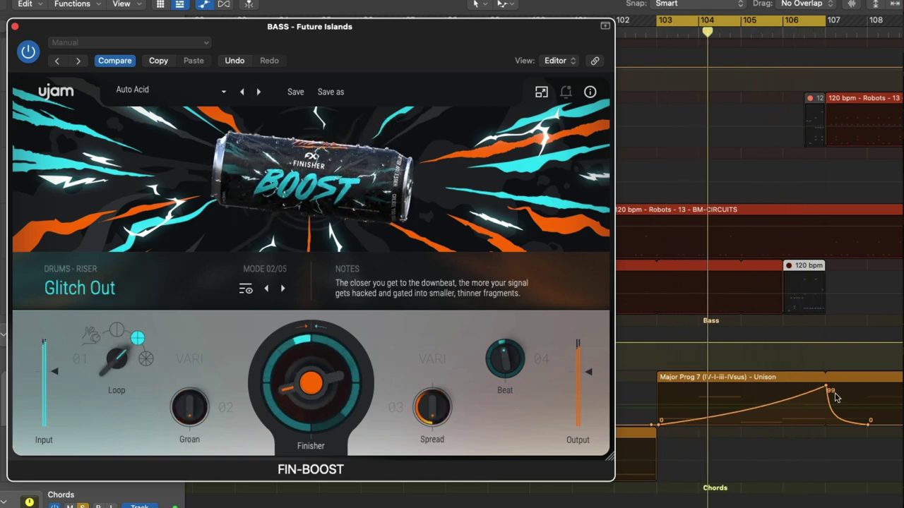
Step: Raise the bass Finisher automation peak at bar 107 to 100 and move the cycle start to bar 104
drag(827, 389, 827, 387)
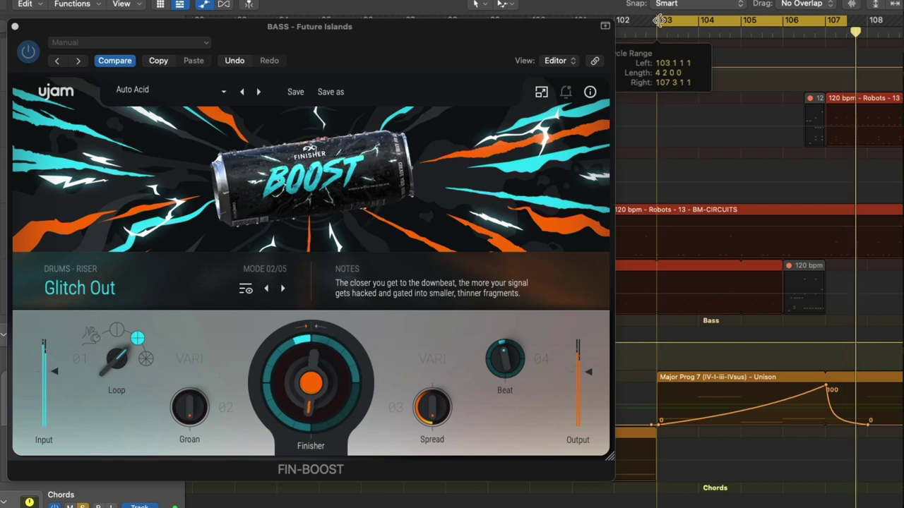
drag(659, 20, 697, 19)
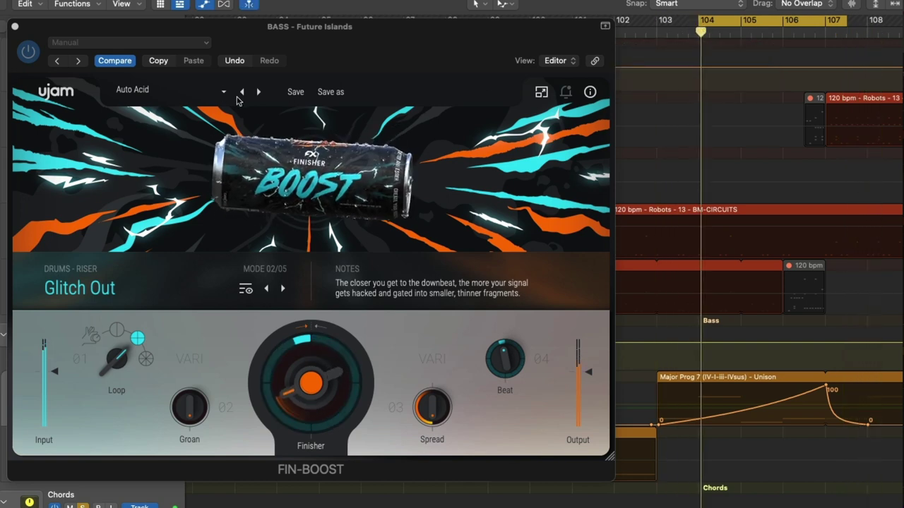
Step: Load the Biting Bits preset in the bass track's FIN-BOOST and audition it
click(239, 97)
click(258, 93)
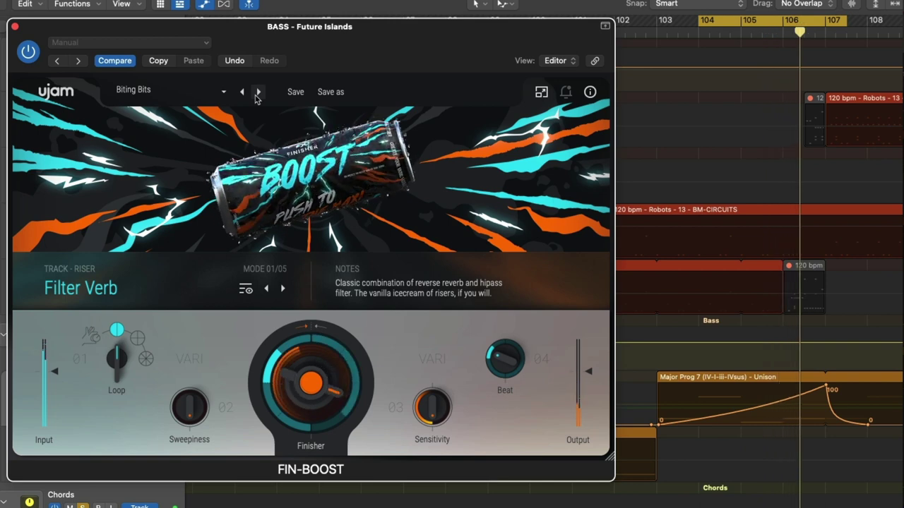
Step: Audition the Cannot Decide What To Play, Cavern Calls and Color Round Robin presets in the bass track's FIN-BOOST
click(259, 92)
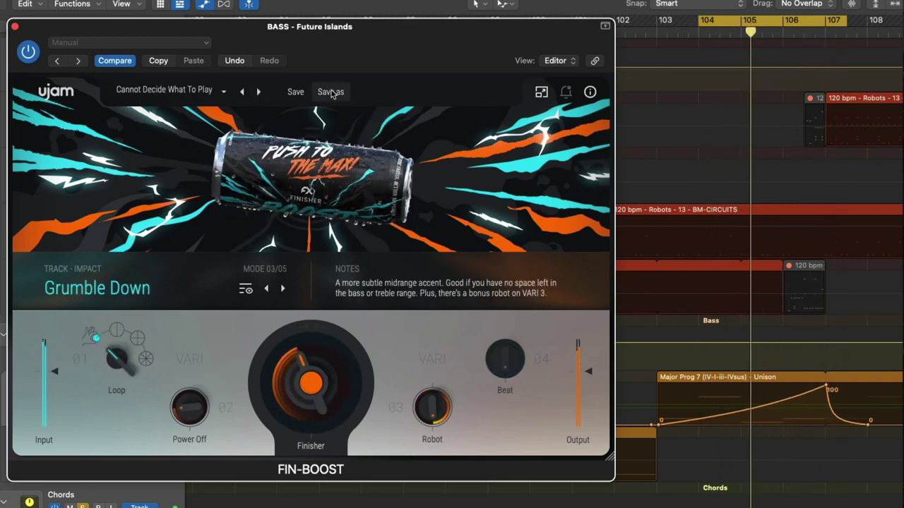
click(260, 92)
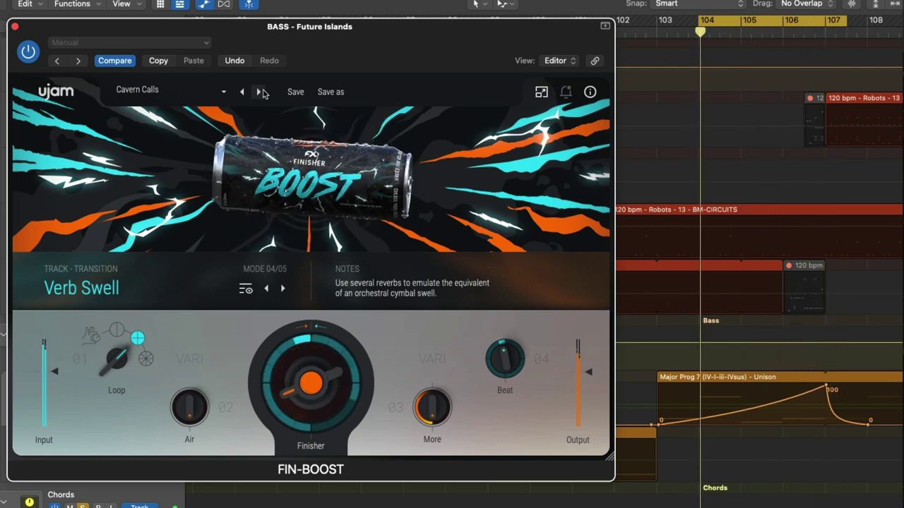
click(259, 92)
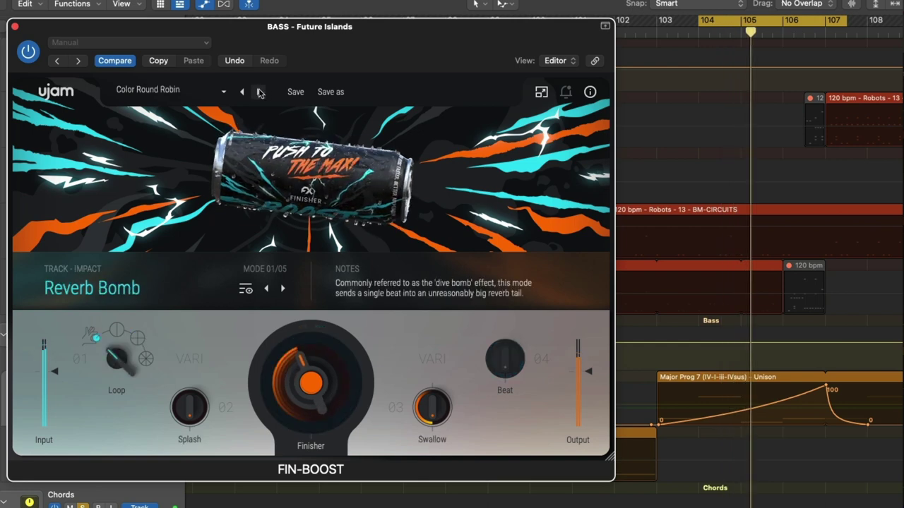
Step: Load the factory Bass preset Dothraki Wingmen, audition it and set its Loop control to the manual hand setting
click(212, 90)
mouse_move(169, 104)
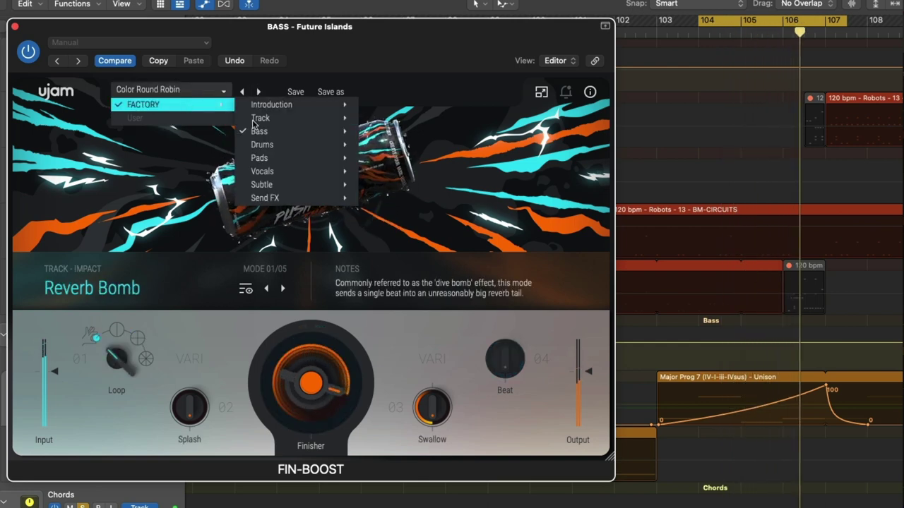
mouse_move(288, 137)
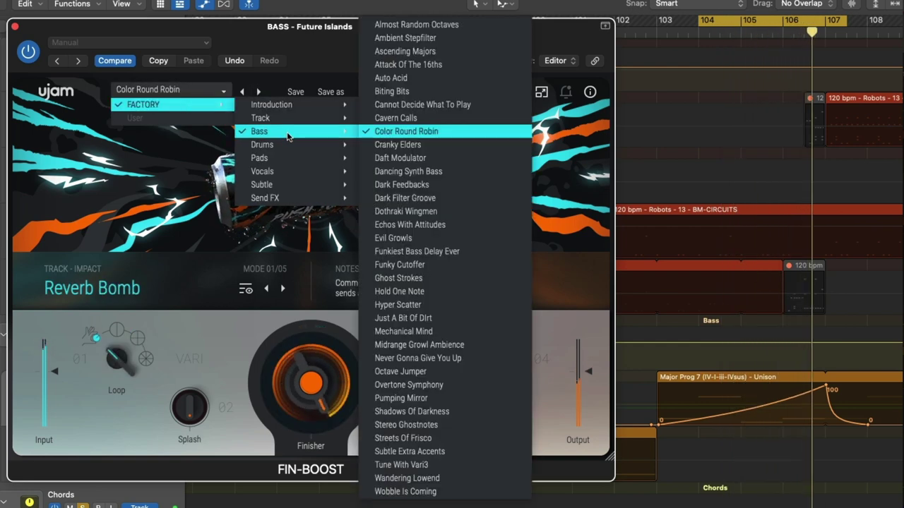
click(451, 212)
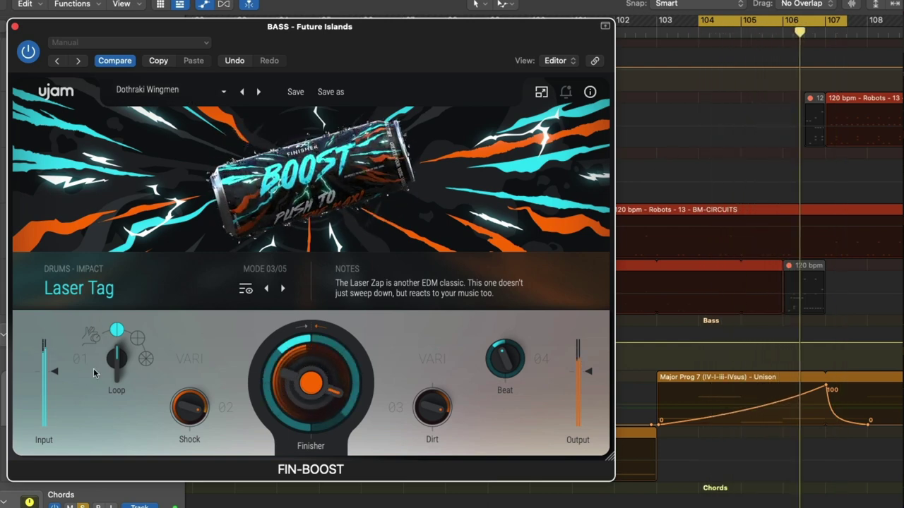
click(91, 336)
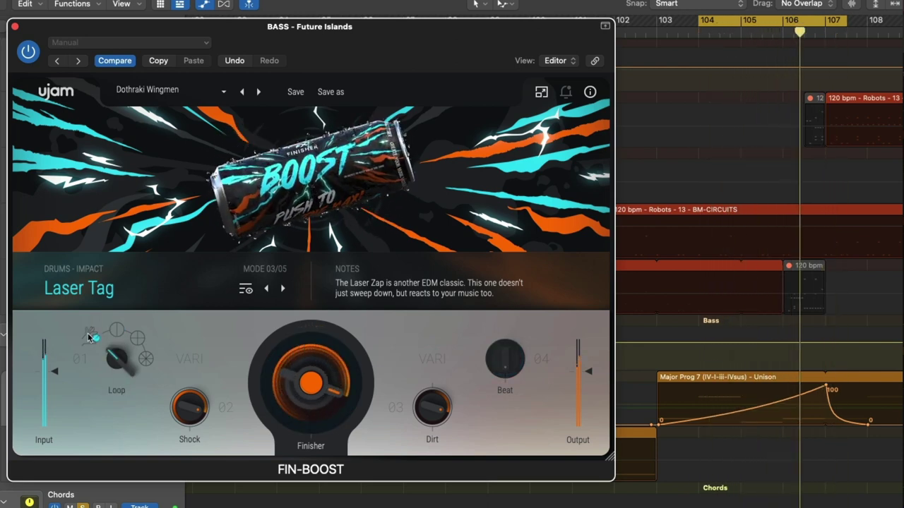
Step: Load the factory Bass preset Mechanical Mind in the bass track's FIN-BOOST
click(157, 94)
mouse_move(223, 112)
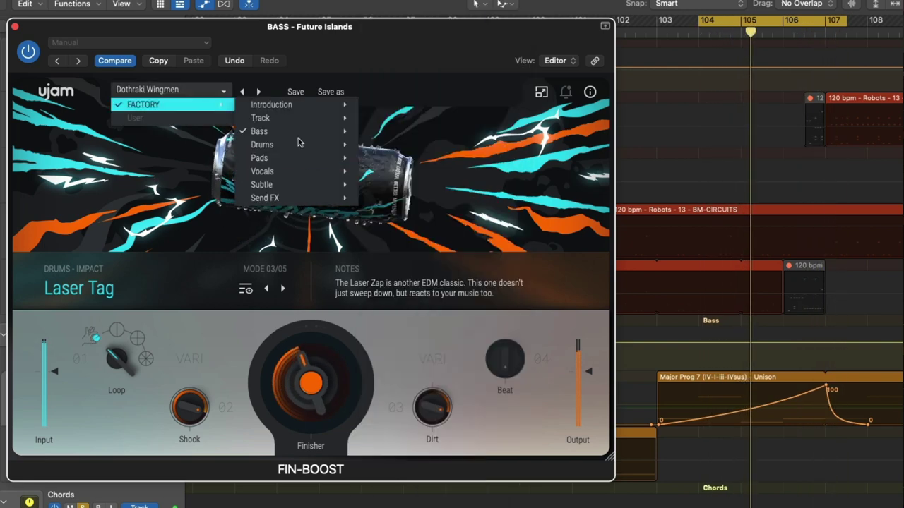
mouse_move(296, 132)
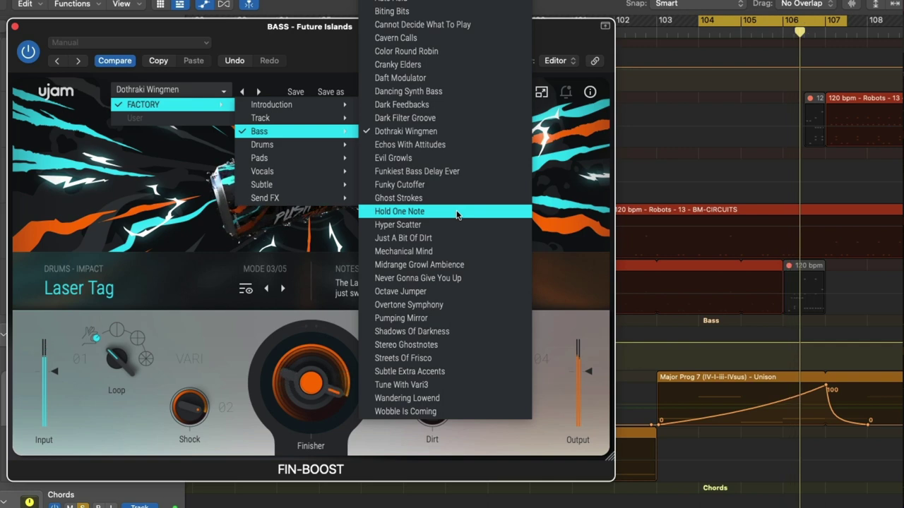
click(434, 249)
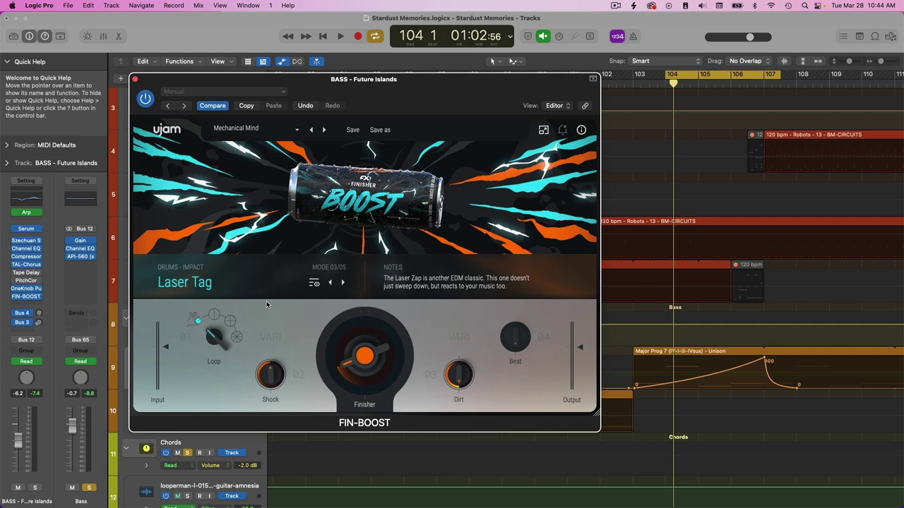
Step: Zoom the timeline out to show the song through its end and move the FIN-BOOST window aside to uncover more of the arrangement
click(882, 64)
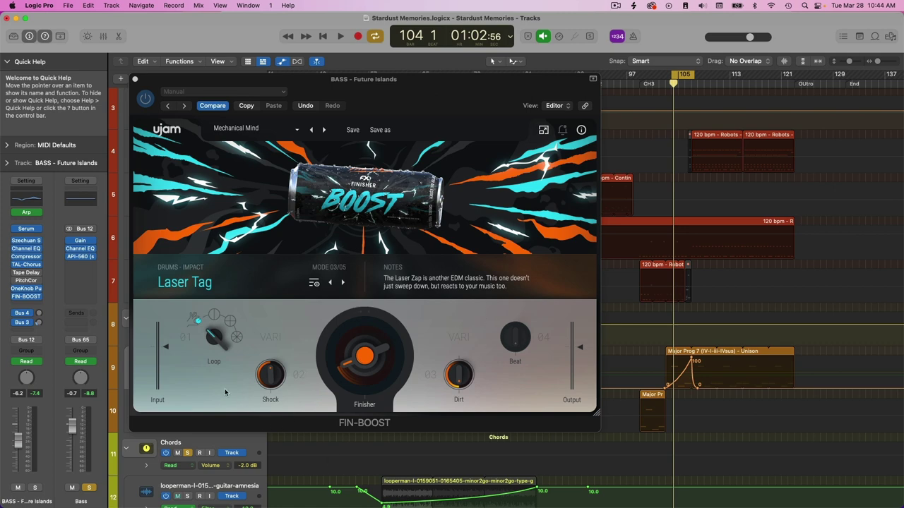
click(216, 344)
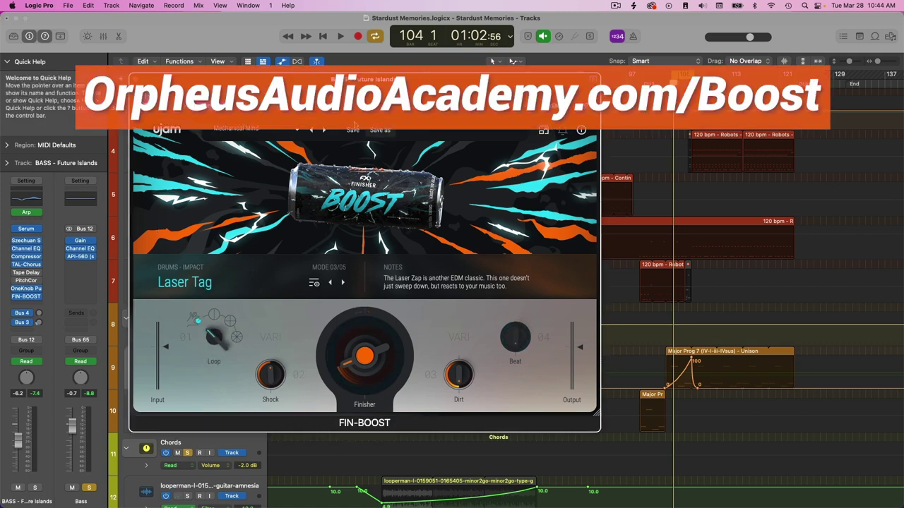
drag(353, 79, 283, 76)
scroll(810, 214, down, 2)
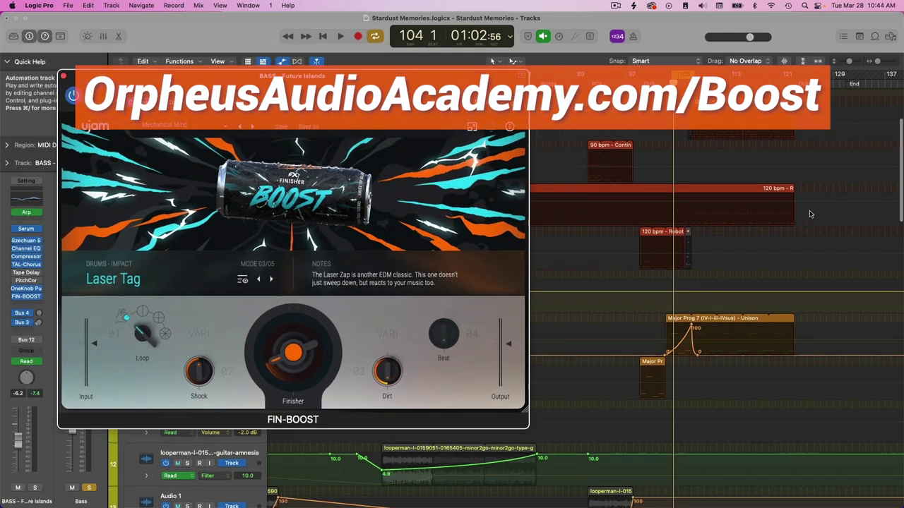